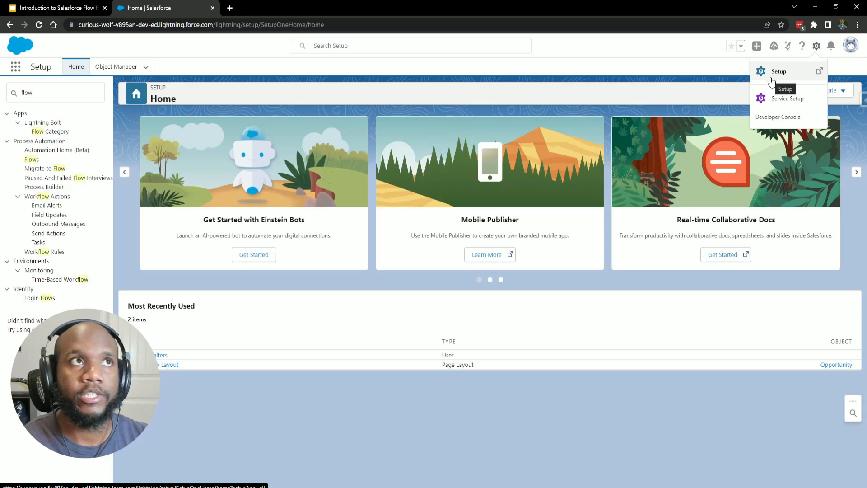
Open the Flows page under Process Automation, listing all 19 flows by last modified date.
{"action": "left_click", "coordinate": [32, 159]}
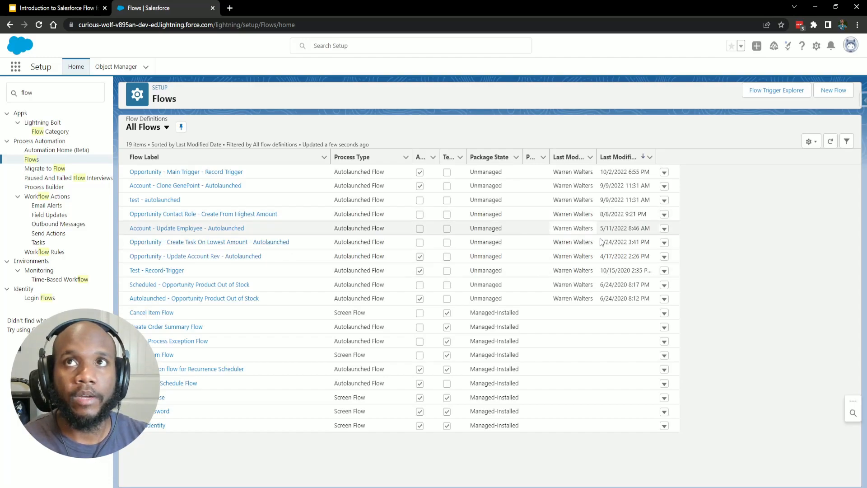
Start a new flow so Flow Builder shows the New Flow dialog with its core flow types.
{"action": "left_click", "coordinate": [833, 90]}
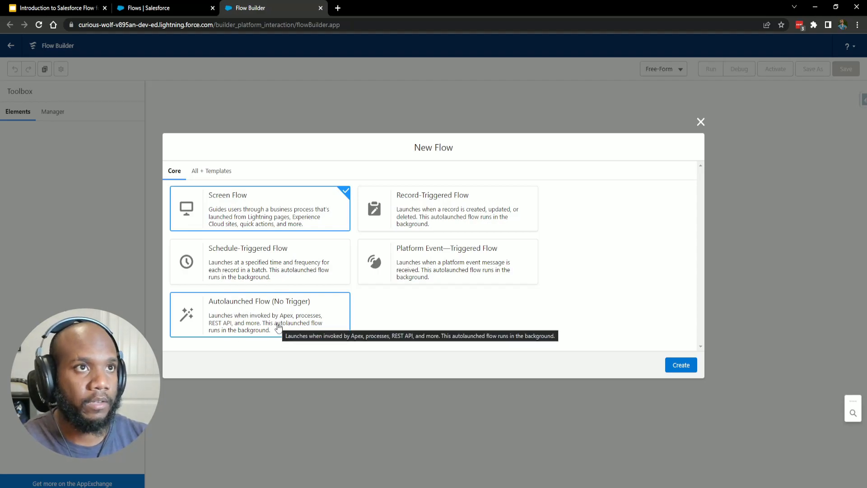
Compare the Schedule-Triggered, Autolaunched and Record-Triggered types, then browse All + Templates and return to Core.
{"action": "left_click", "coordinate": [297, 281]}
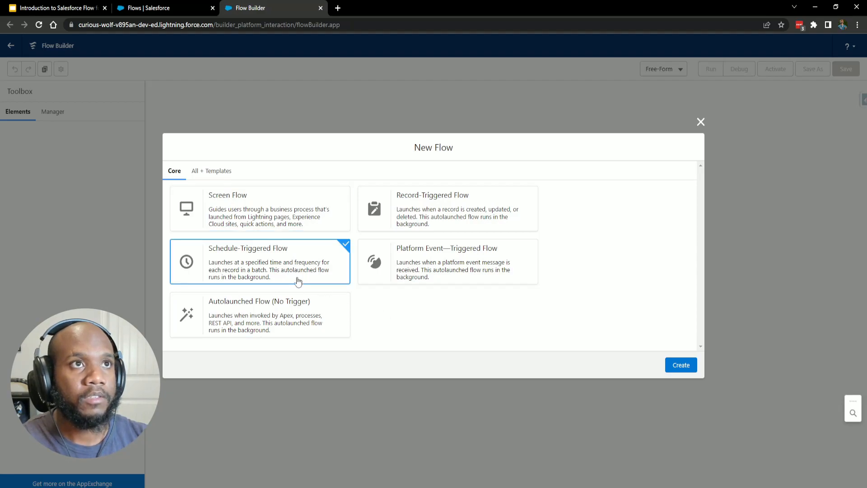
{"action": "left_click", "coordinate": [283, 306]}
{"action": "left_click", "coordinate": [437, 229]}
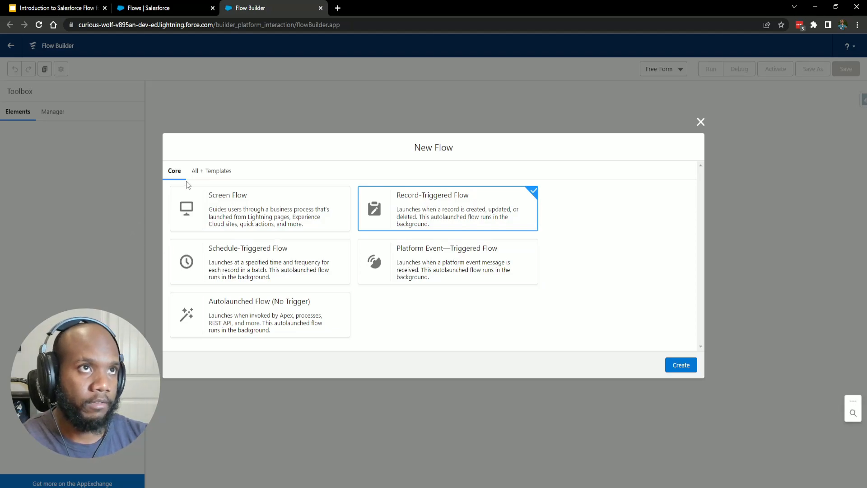
{"action": "left_click", "coordinate": [211, 170]}
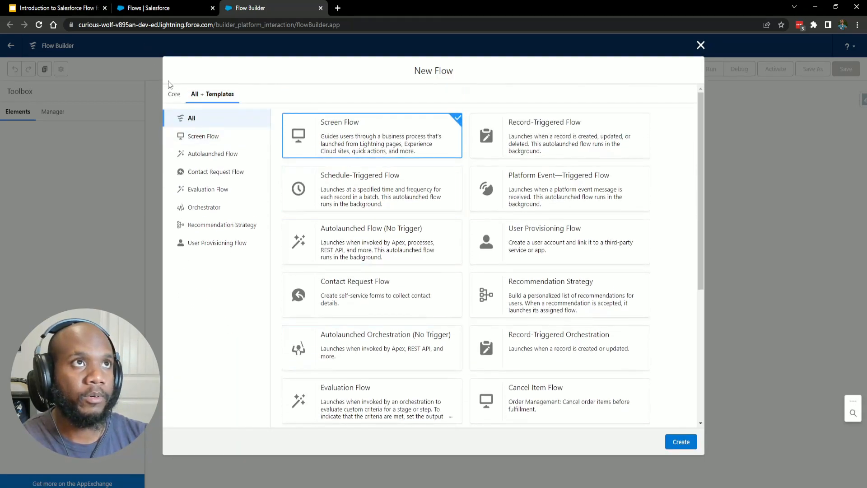
{"action": "left_click", "coordinate": [174, 94]}
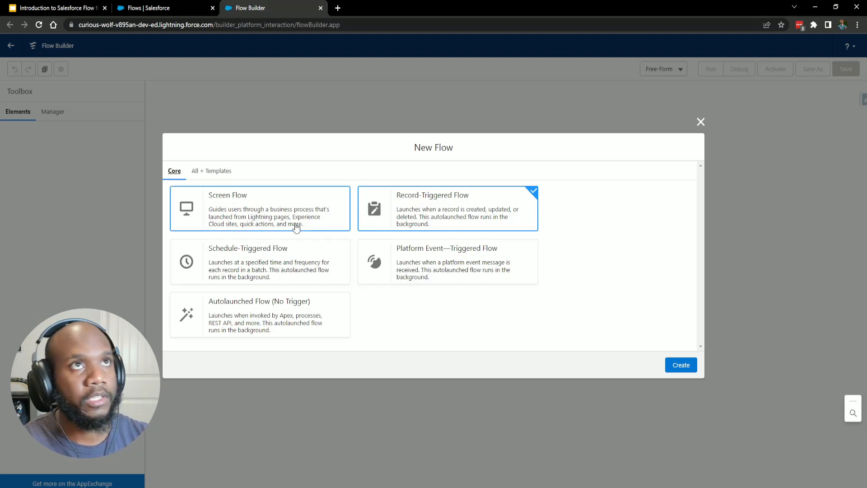
Close the blank builder tab, open the 'Create a Case' flow, and centre its diagram on Start.
{"action": "left_click", "coordinate": [180, 7]}
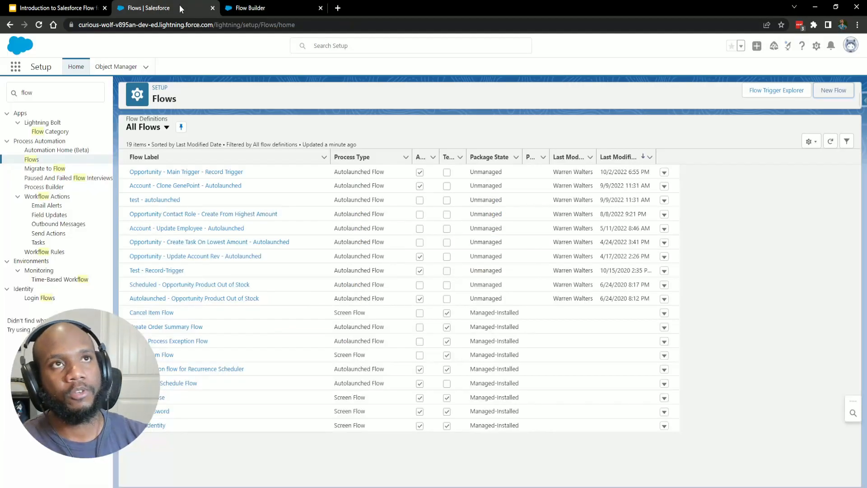
{"action": "middle_click", "coordinate": [243, 10]}
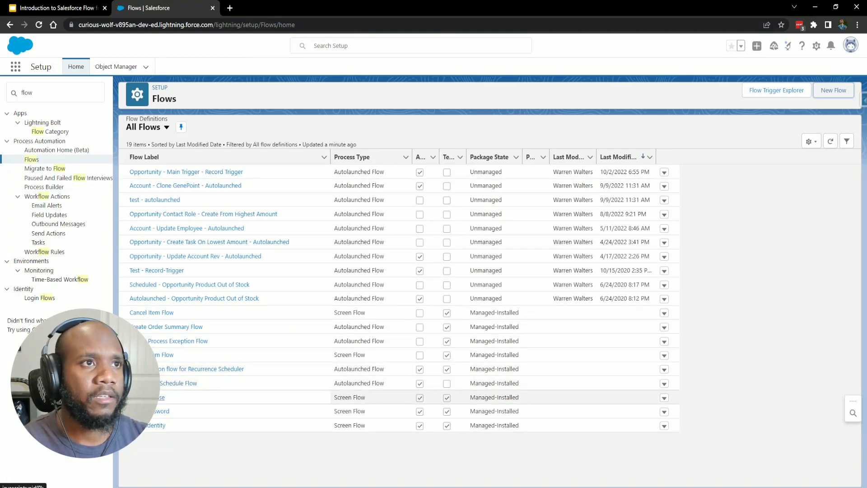
{"action": "left_click", "coordinate": [162, 397]}
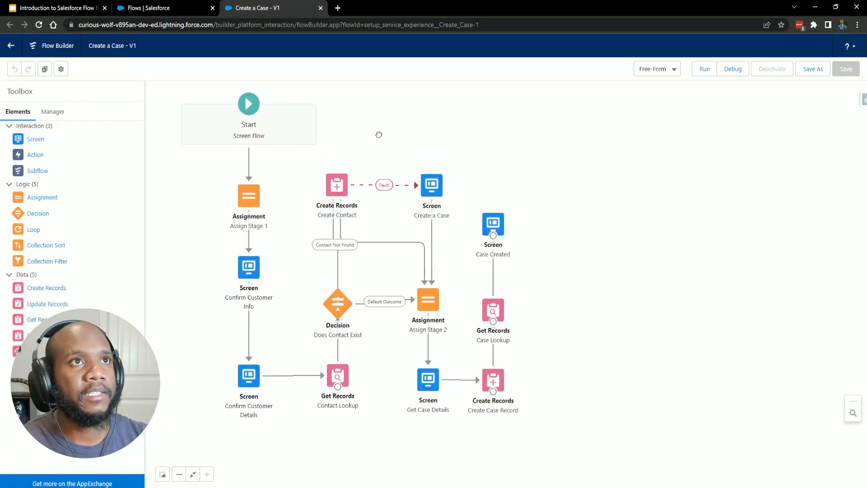
{"action": "left_click_drag", "start_coordinate": [379, 134], "coordinate": [416, 157]}
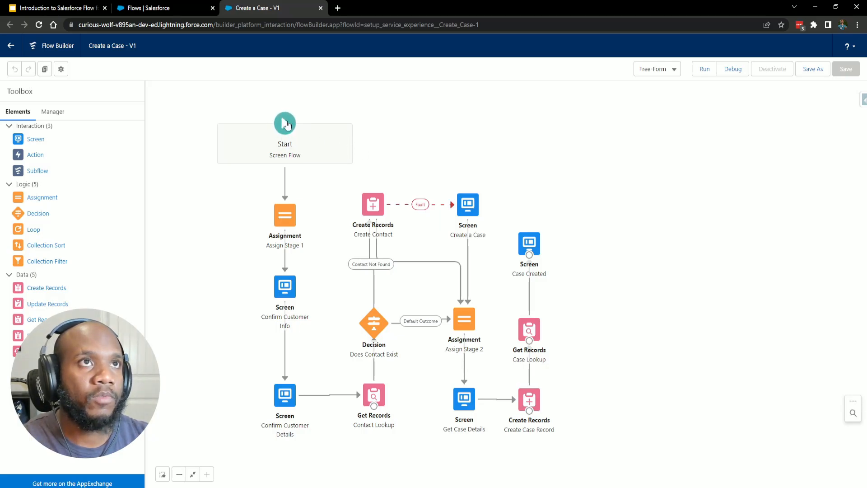
{"action": "left_click", "coordinate": [286, 132]}
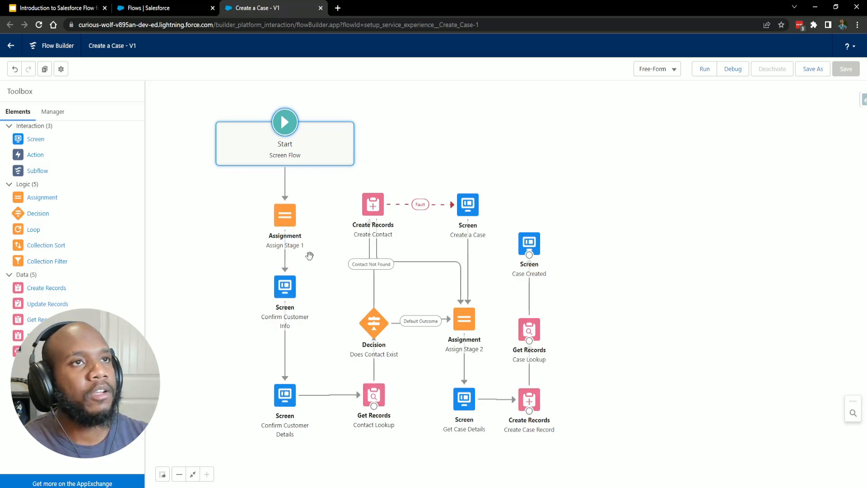
{"action": "double_click", "coordinate": [287, 223]}
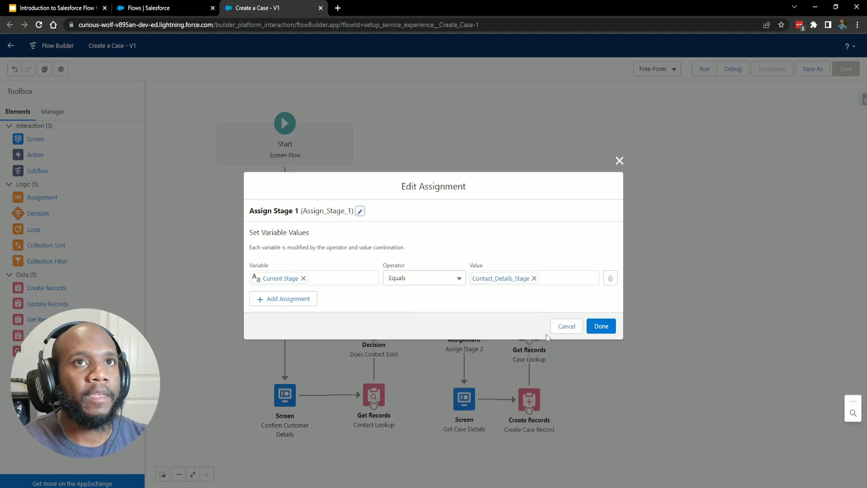
{"action": "left_click", "coordinate": [567, 326]}
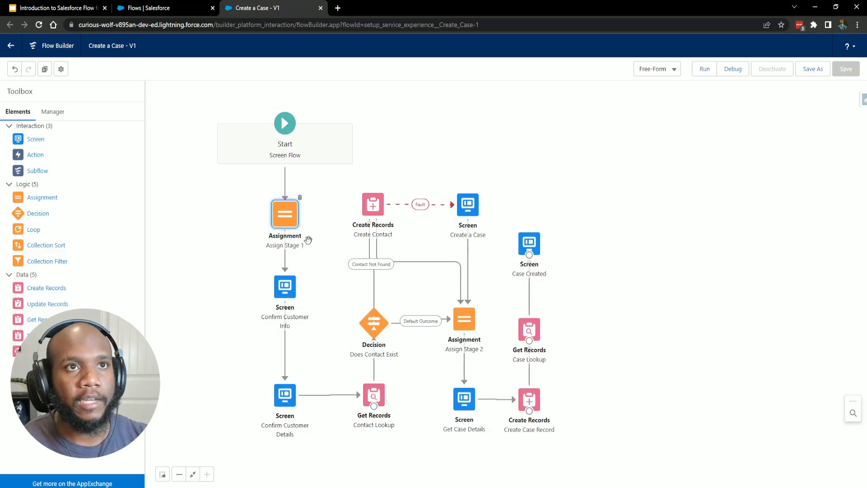
{"action": "double_click", "coordinate": [376, 336]}
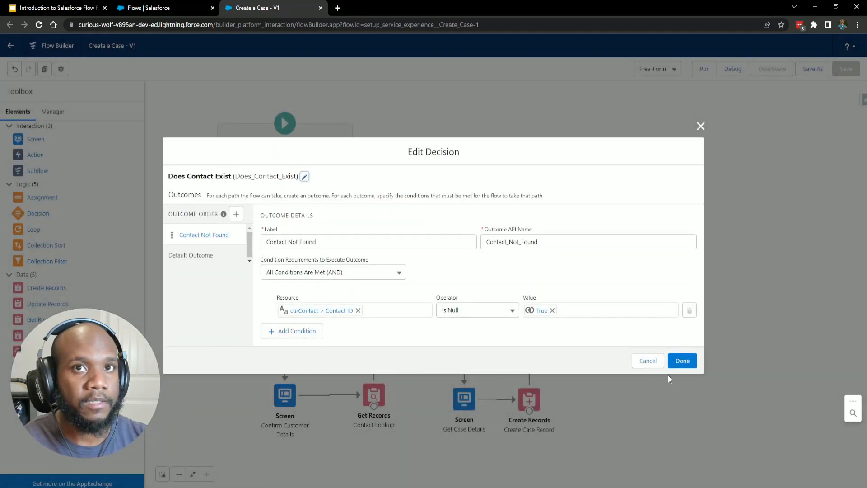
{"action": "left_click", "coordinate": [647, 362]}
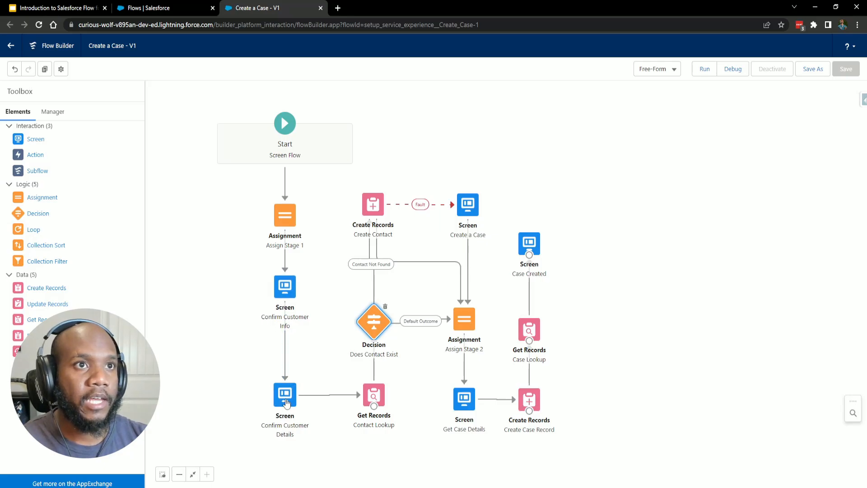
{"action": "double_click", "coordinate": [283, 300]}
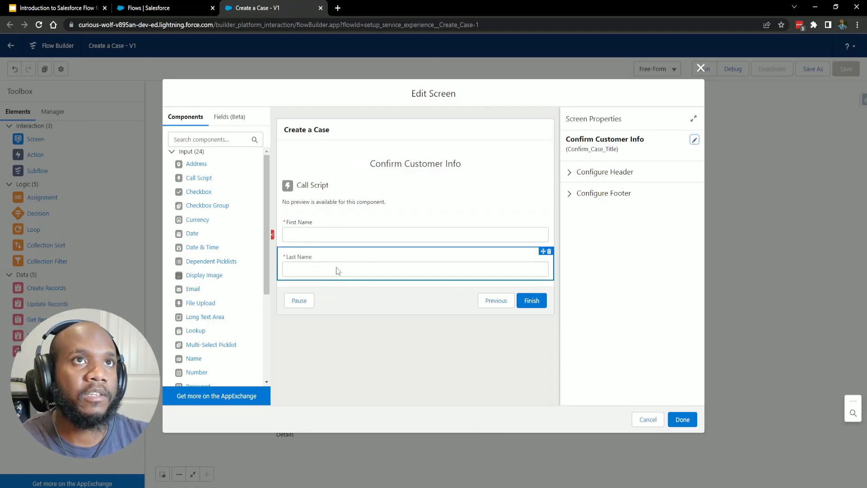
{"action": "left_click", "coordinate": [385, 170]}
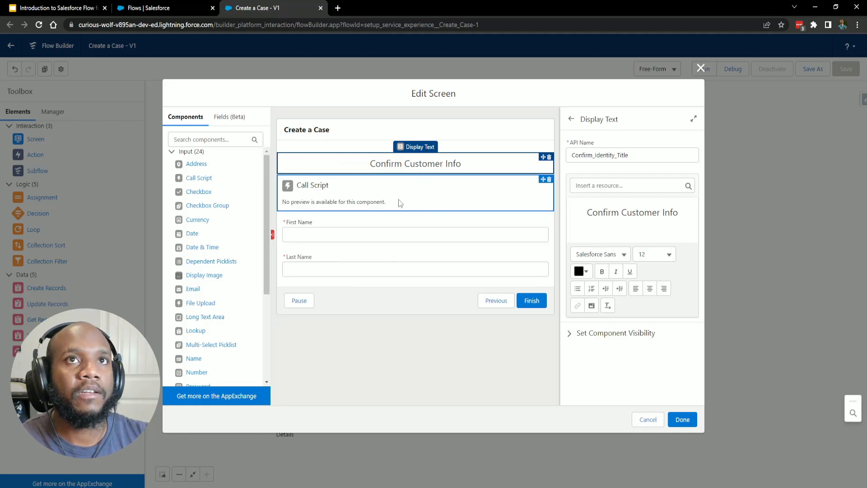
{"action": "left_click", "coordinate": [370, 189]}
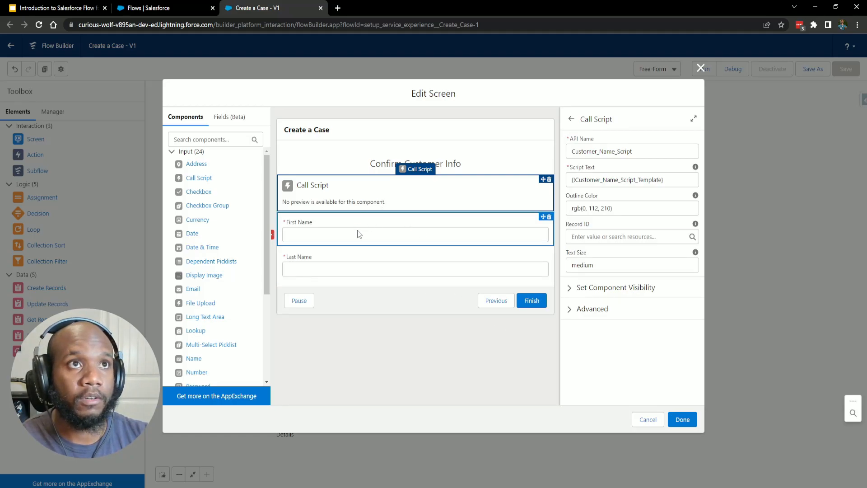
{"action": "left_click", "coordinate": [445, 274]}
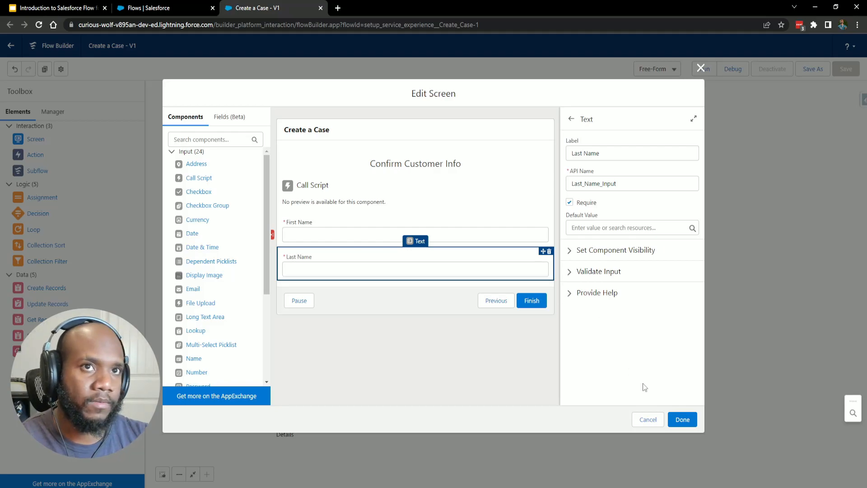
{"action": "left_click", "coordinate": [647, 419]}
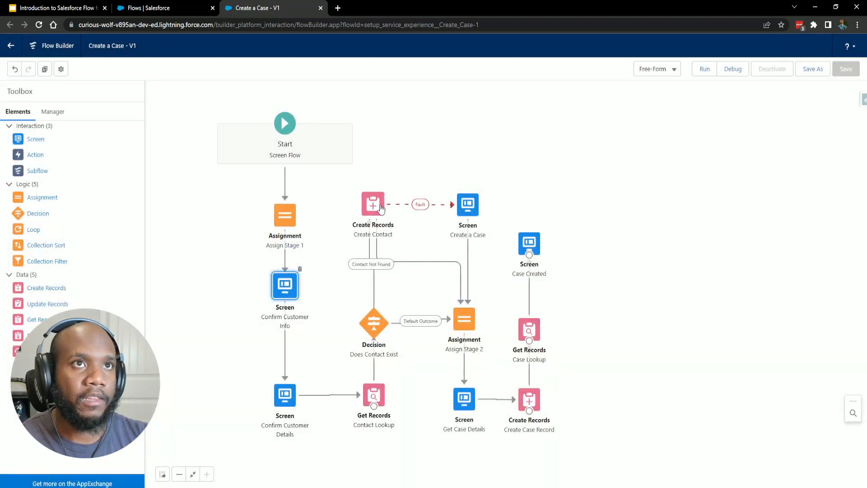
{"action": "double_click", "coordinate": [379, 204]}
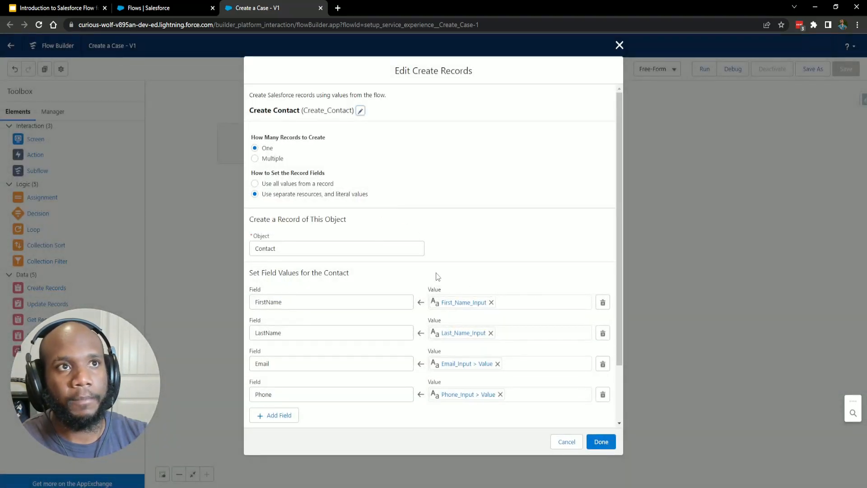
{"action": "scroll", "coordinate": [489, 286], "scroll_direction": "down", "scroll_amount": 3}
{"action": "scroll", "coordinate": [490, 284], "scroll_direction": "up", "scroll_amount": 3}
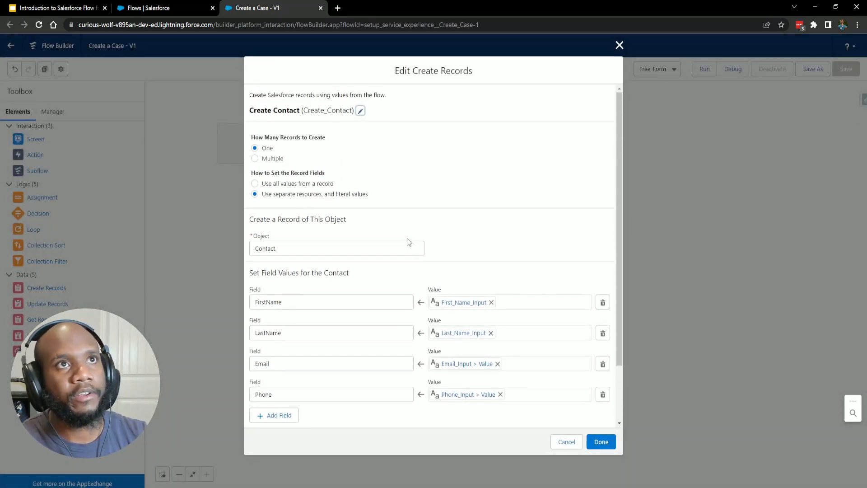
{"action": "left_click", "coordinate": [560, 442]}
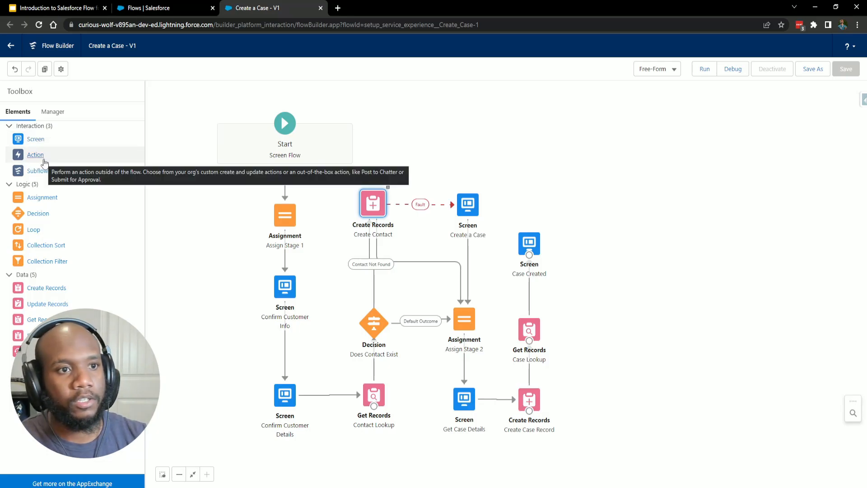
Drag a new Action onto the canvas, search 'email', and pick the Send Email action.
{"action": "left_click_drag", "start_coordinate": [44, 162], "coordinate": [230, 215]}
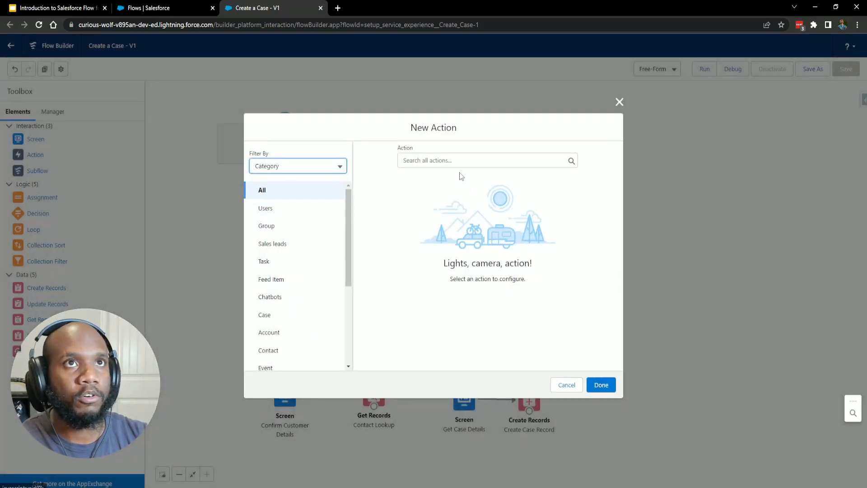
{"action": "scroll", "coordinate": [321, 266], "scroll_direction": "down", "scroll_amount": 2}
{"action": "scroll", "coordinate": [317, 268], "scroll_direction": "up", "scroll_amount": 2}
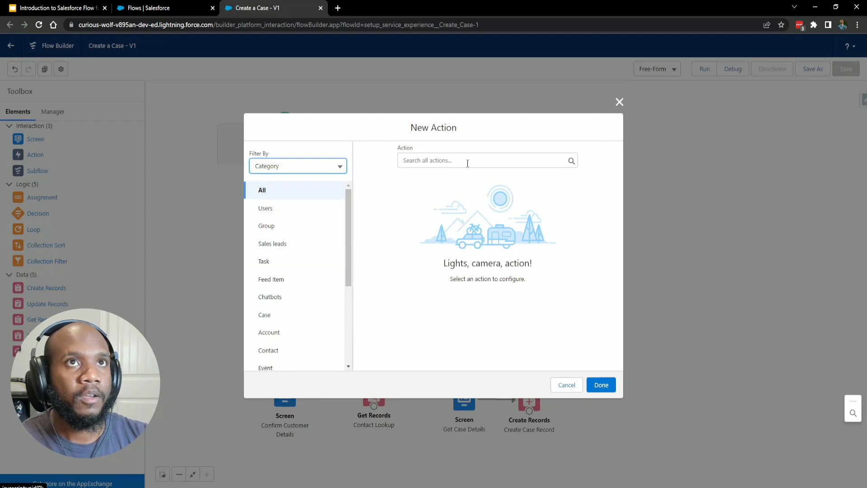
{"action": "left_click", "coordinate": [467, 161]}
{"action": "type", "text": "email"}
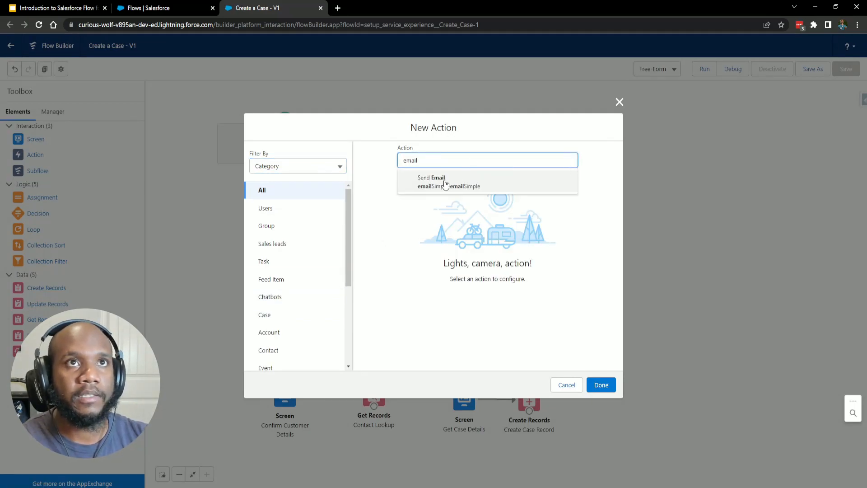
{"action": "scroll", "coordinate": [273, 247], "scroll_direction": "down", "scroll_amount": 2}
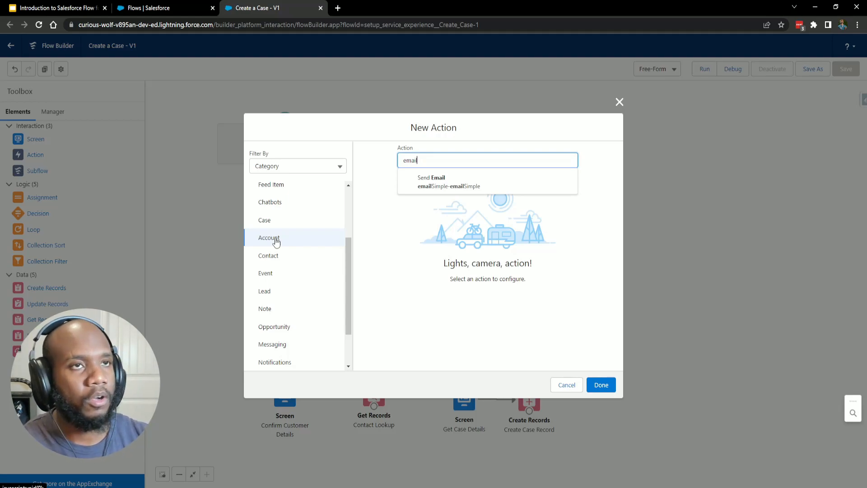
{"action": "left_click", "coordinate": [428, 185]}
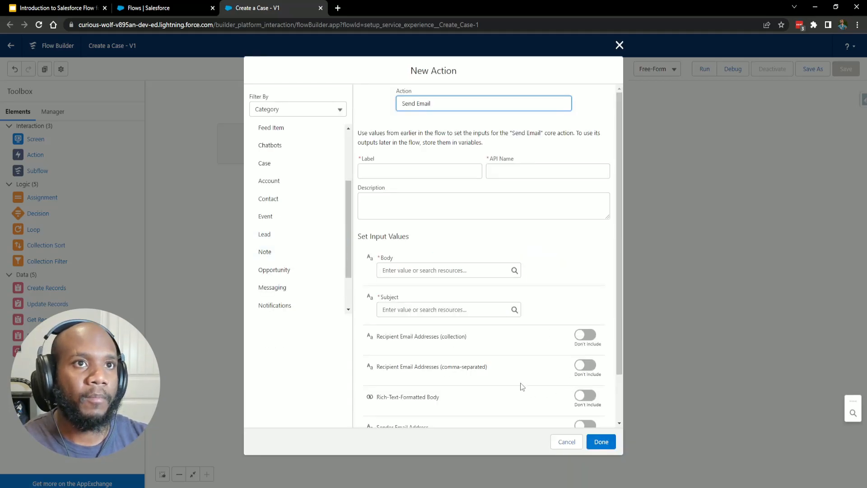
Review Send Email's input fields, then cancel without adding the action.
{"action": "scroll", "coordinate": [520, 384], "scroll_direction": "down", "scroll_amount": 2}
{"action": "scroll", "coordinate": [496, 361], "scroll_direction": "up", "scroll_amount": 2}
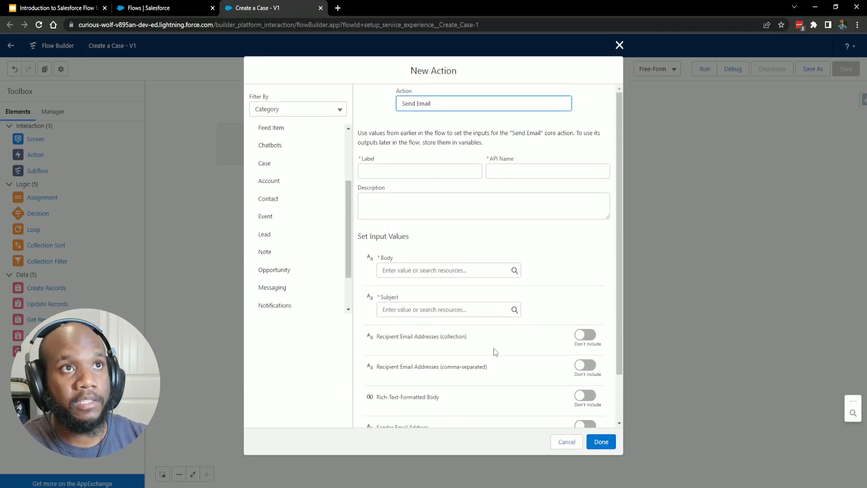
{"action": "scroll", "coordinate": [313, 275], "scroll_direction": "up", "scroll_amount": 5}
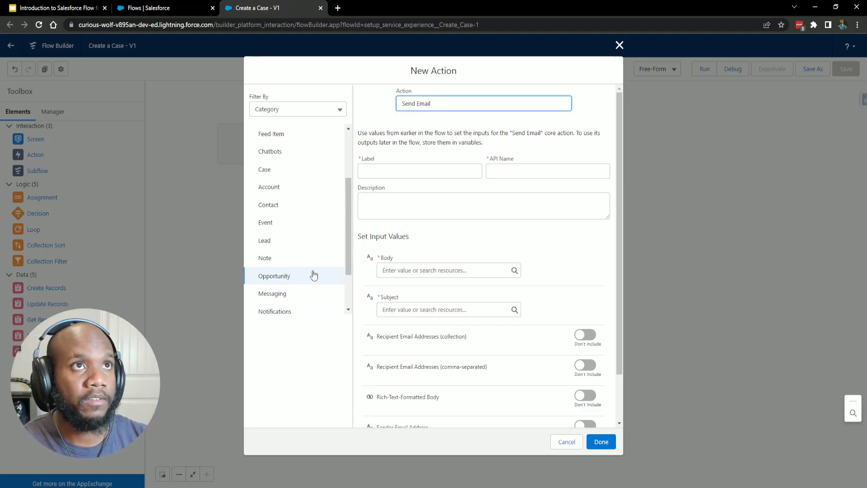
{"action": "left_click", "coordinate": [560, 438]}
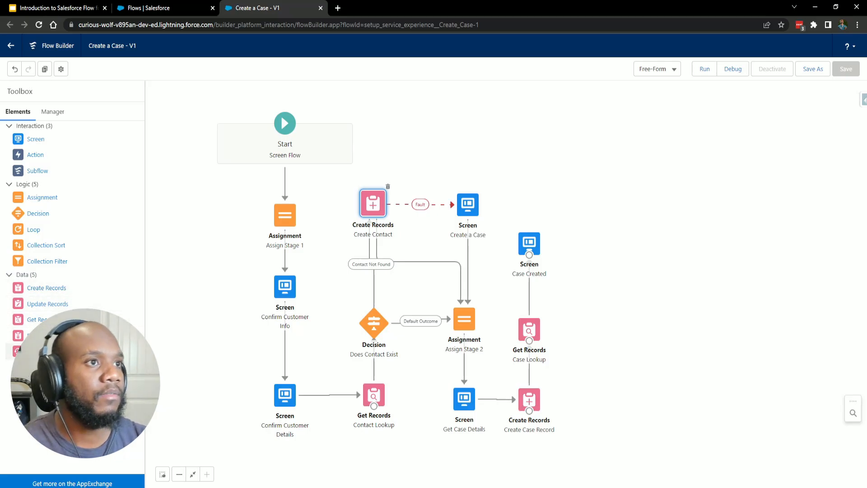
{"action": "left_click", "coordinate": [53, 112]}
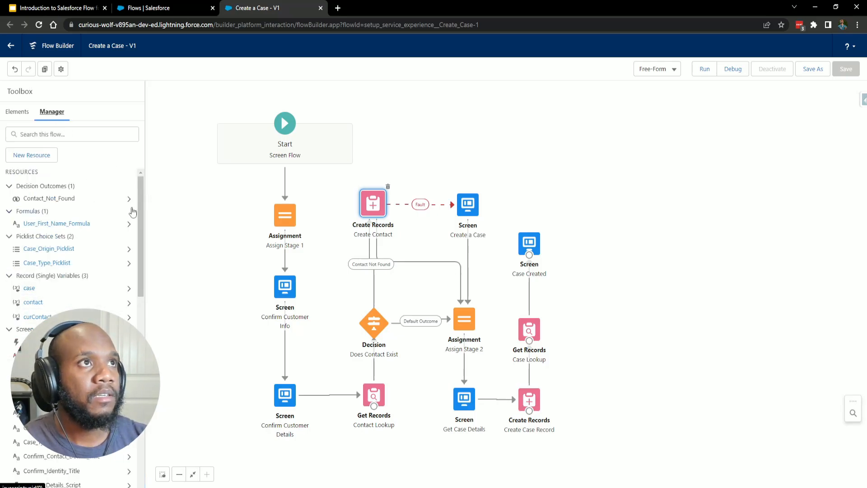
{"action": "scroll", "coordinate": [77, 276], "scroll_direction": "down", "scroll_amount": 10}
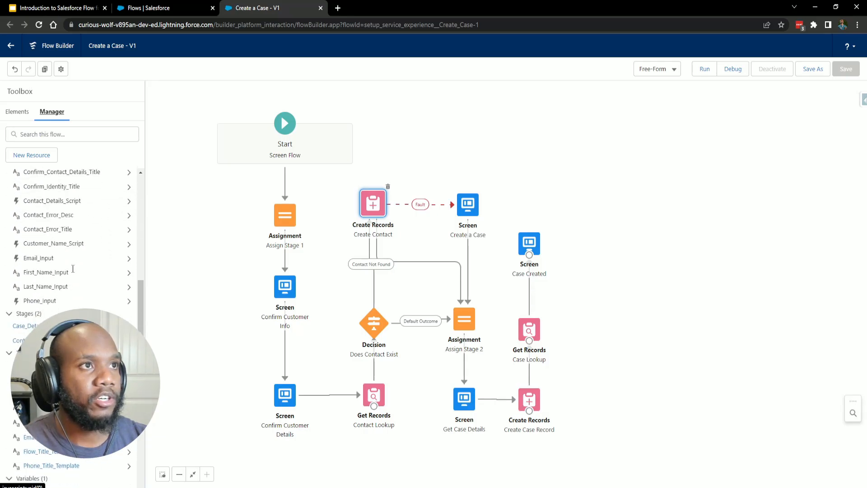
{"action": "scroll", "coordinate": [68, 271], "scroll_direction": "down", "scroll_amount": 3}
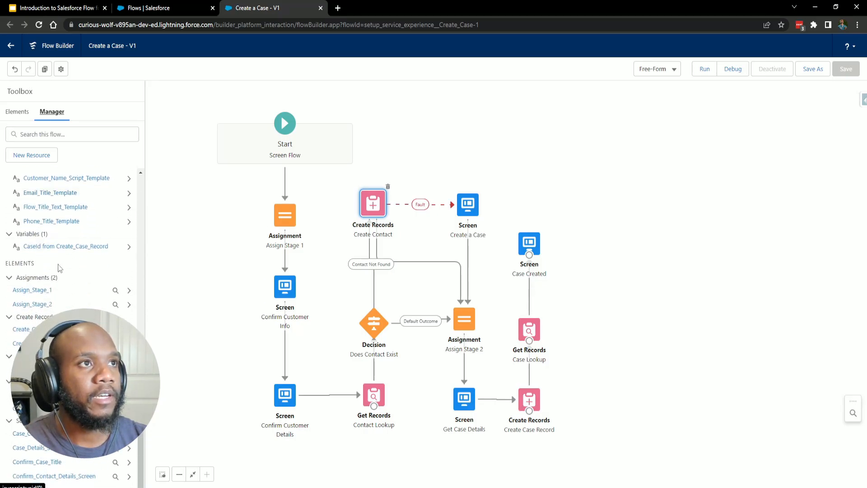
{"action": "scroll", "coordinate": [59, 267], "scroll_direction": "up", "scroll_amount": 2}
{"action": "scroll", "coordinate": [99, 240], "scroll_direction": "up", "scroll_amount": 10}
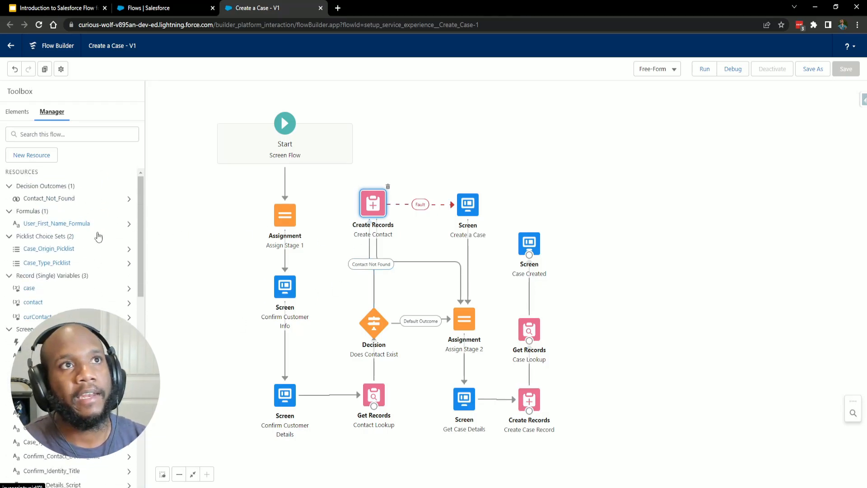
Keep the Free-Form layout and drag Case Created and Case Lookup up and right of Create Case Record.
{"action": "left_click", "coordinate": [18, 115]}
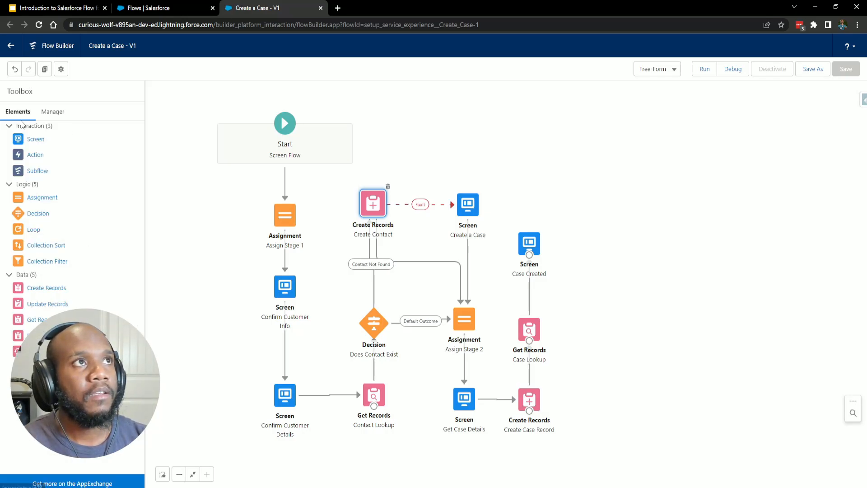
{"action": "left_click", "coordinate": [656, 114]}
{"action": "left_click_drag", "start_coordinate": [673, 143], "coordinate": [703, 152]}
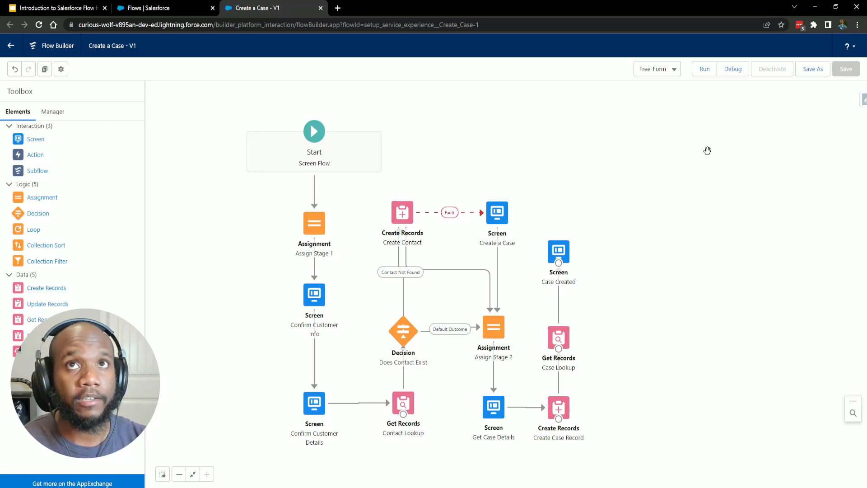
{"action": "left_click", "coordinate": [655, 74]}
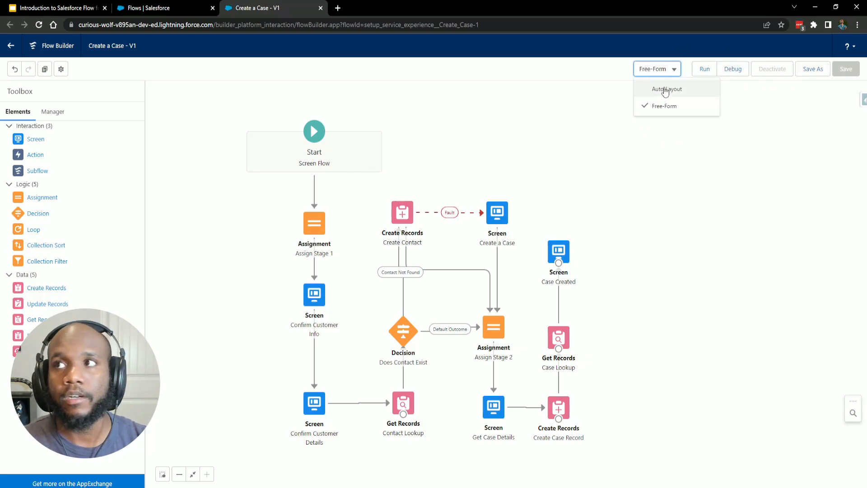
{"action": "left_click", "coordinate": [669, 73]}
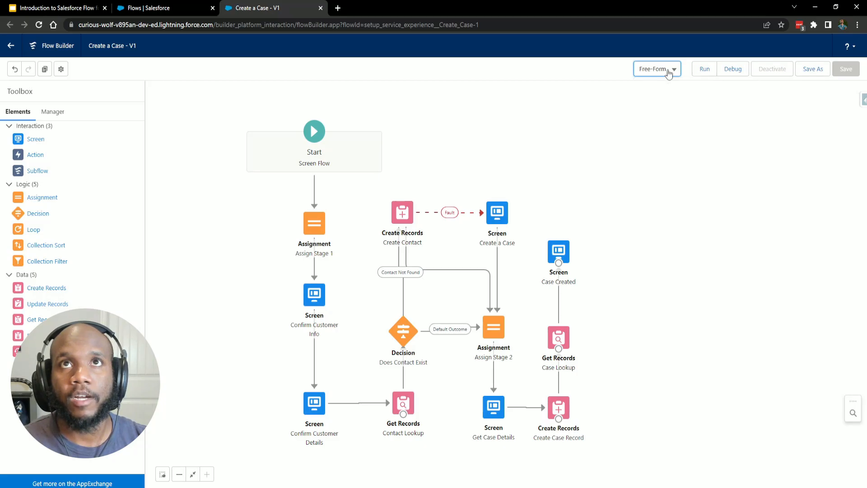
{"action": "left_click_drag", "start_coordinate": [559, 251], "coordinate": [640, 241]}
{"action": "left_click_drag", "start_coordinate": [560, 335], "coordinate": [585, 281]}
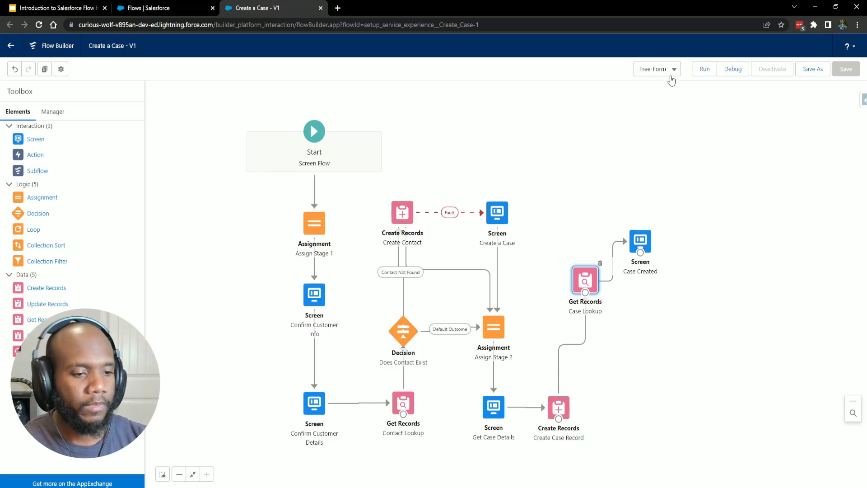
{"action": "left_click", "coordinate": [672, 71]}
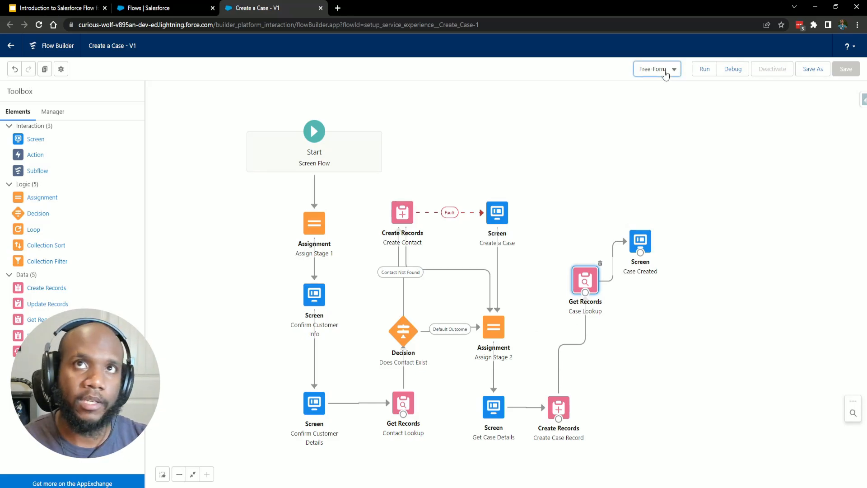
{"action": "left_click", "coordinate": [660, 88]}
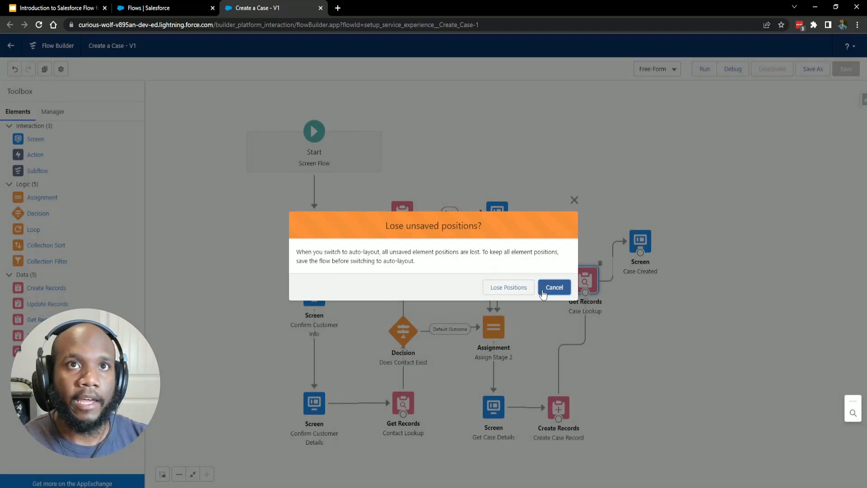
{"action": "left_click", "coordinate": [501, 289]}
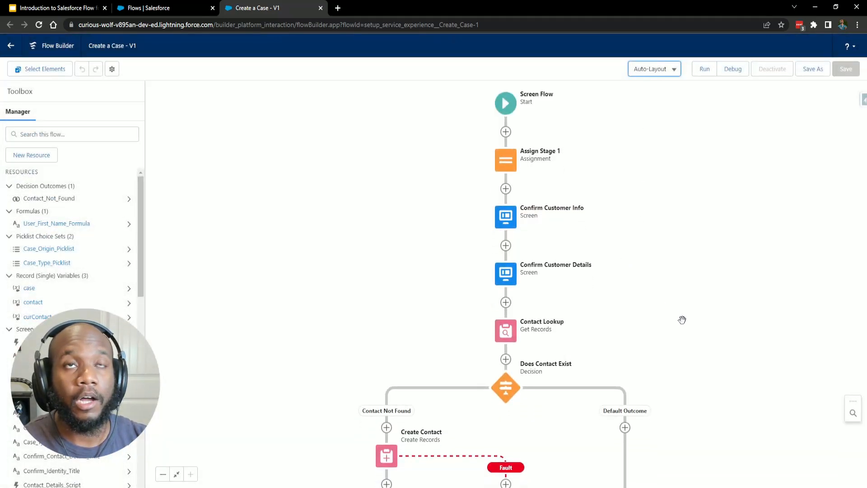
{"action": "left_click_drag", "start_coordinate": [681, 319], "coordinate": [609, 232]}
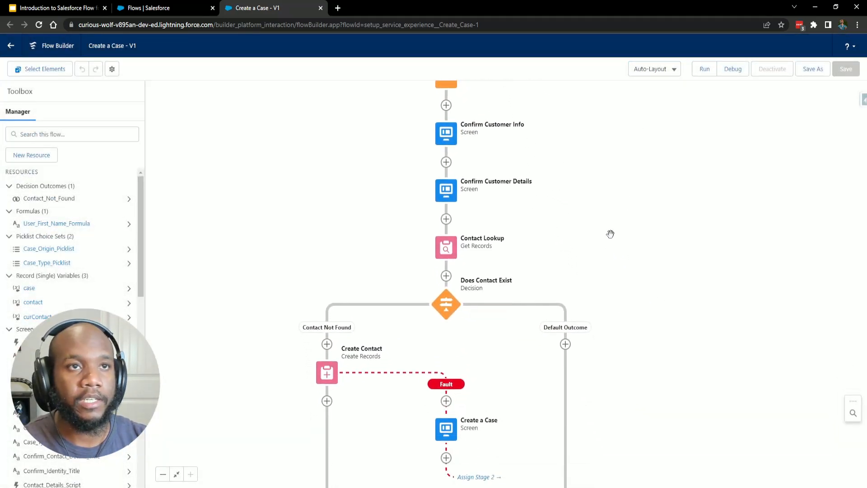
{"action": "left_click_drag", "start_coordinate": [644, 310], "coordinate": [685, 182]}
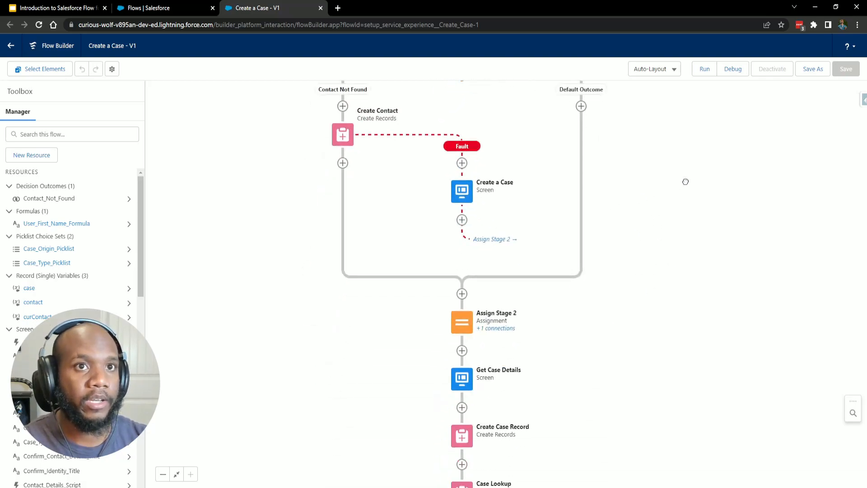
{"action": "left_click_drag", "start_coordinate": [685, 253], "coordinate": [679, 157]}
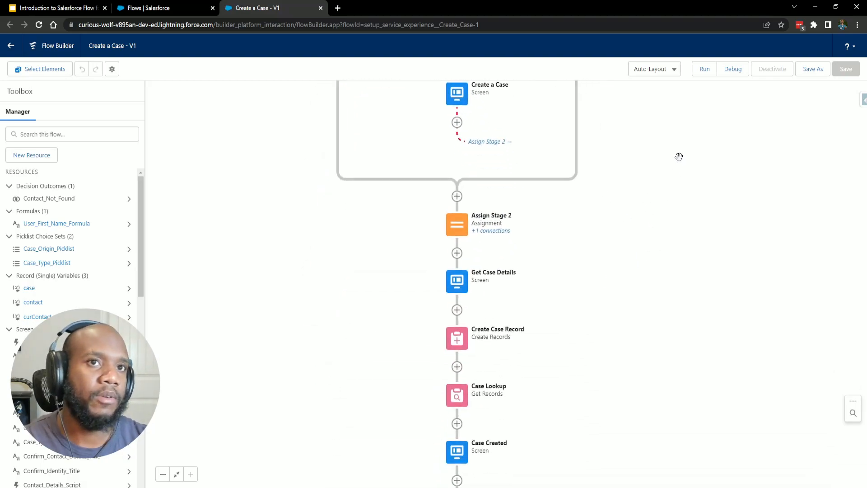
{"action": "left_click_drag", "start_coordinate": [631, 339], "coordinate": [624, 364]}
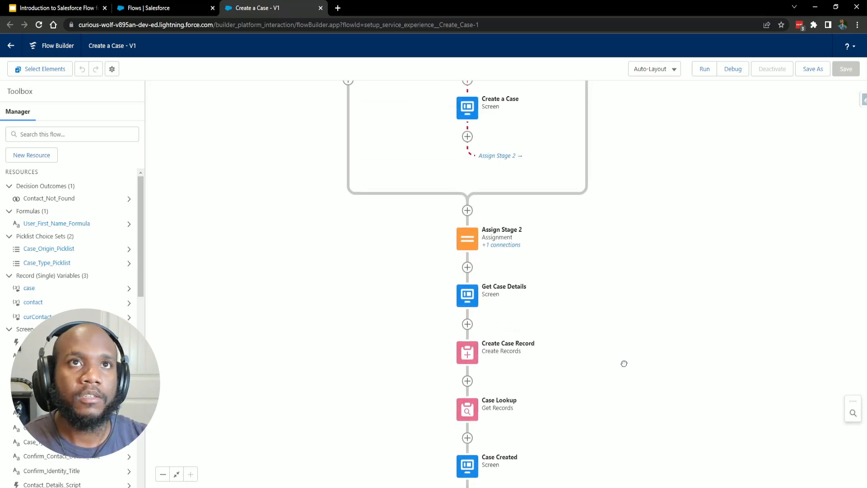
{"action": "left_click_drag", "start_coordinate": [618, 241], "coordinate": [629, 395]}
{"action": "left_click_drag", "start_coordinate": [638, 262], "coordinate": [641, 325]}
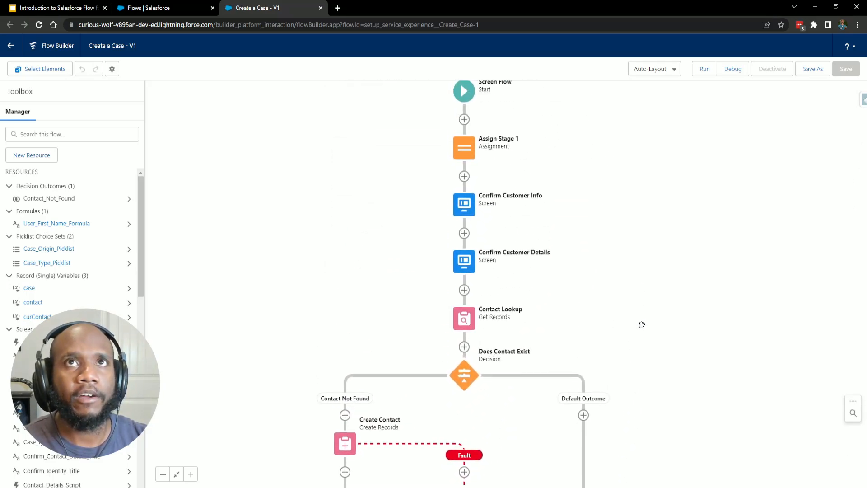
{"action": "left_click_drag", "start_coordinate": [625, 296], "coordinate": [635, 331]}
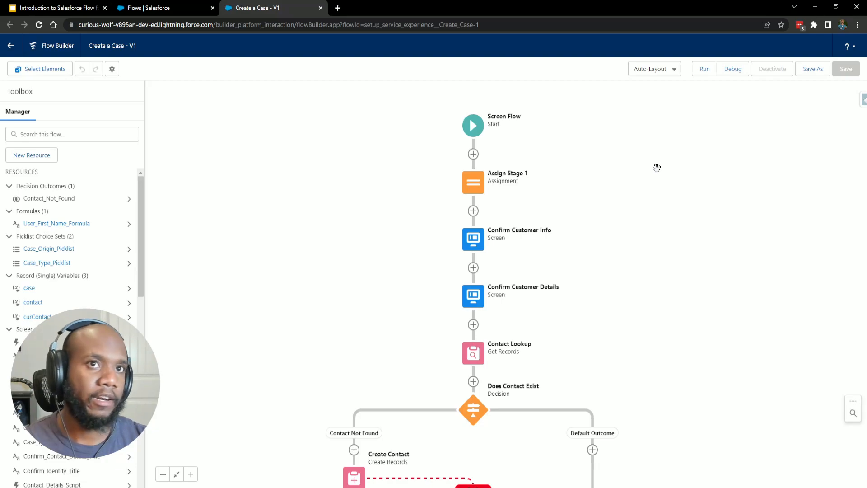
{"action": "left_click_drag", "start_coordinate": [638, 227], "coordinate": [548, 172]}
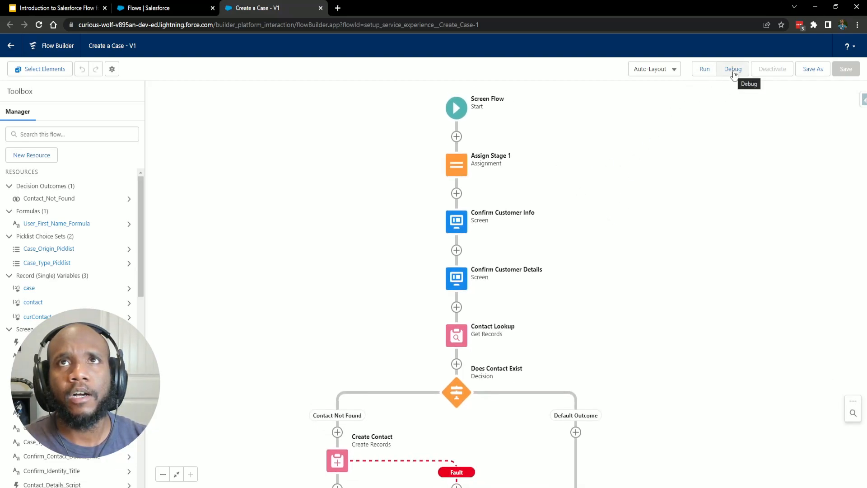
{"action": "left_click_drag", "start_coordinate": [665, 238], "coordinate": [664, 189]}
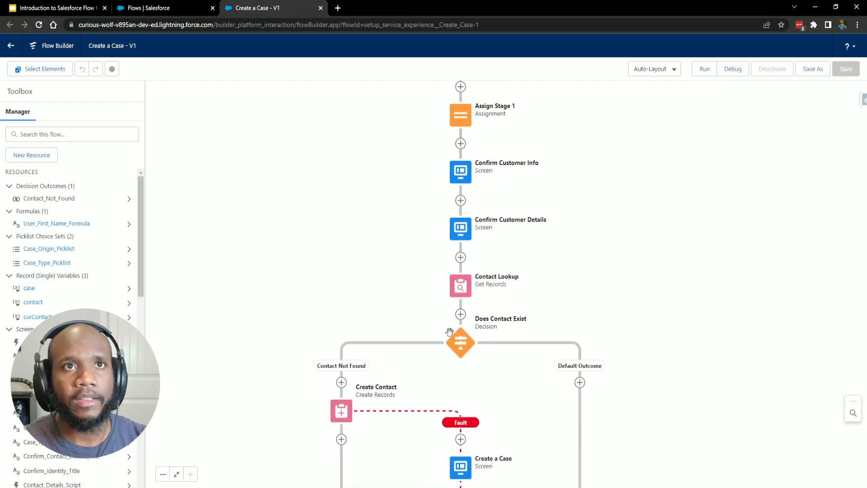
{"action": "scroll", "coordinate": [625, 253], "scroll_direction": "down", "scroll_amount": 2}
{"action": "scroll", "coordinate": [555, 239], "scroll_direction": "up", "scroll_amount": 3}
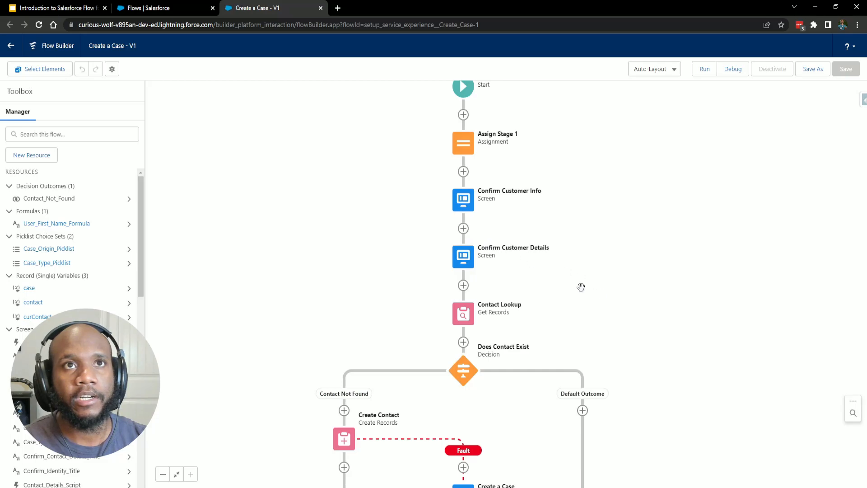
{"action": "left_click_drag", "start_coordinate": [581, 286], "coordinate": [572, 245]}
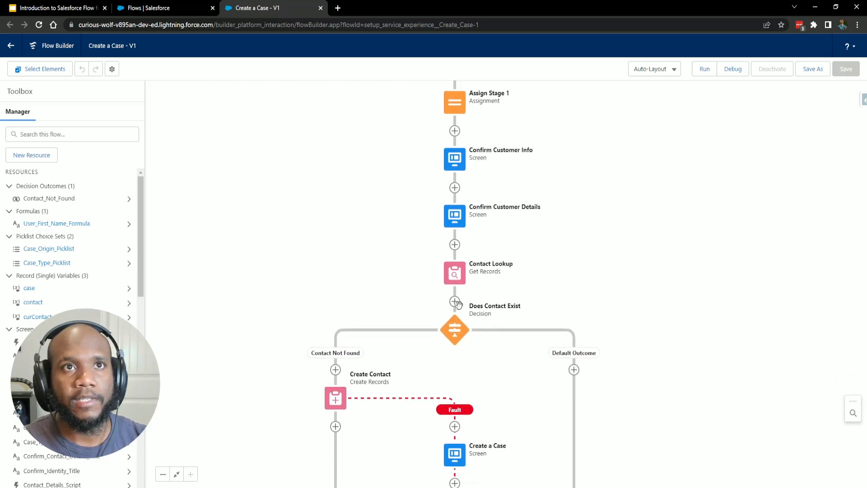
{"action": "scroll", "coordinate": [544, 411], "scroll_direction": "down", "scroll_amount": 4}
{"action": "scroll", "coordinate": [551, 209], "scroll_direction": "up", "scroll_amount": 6}
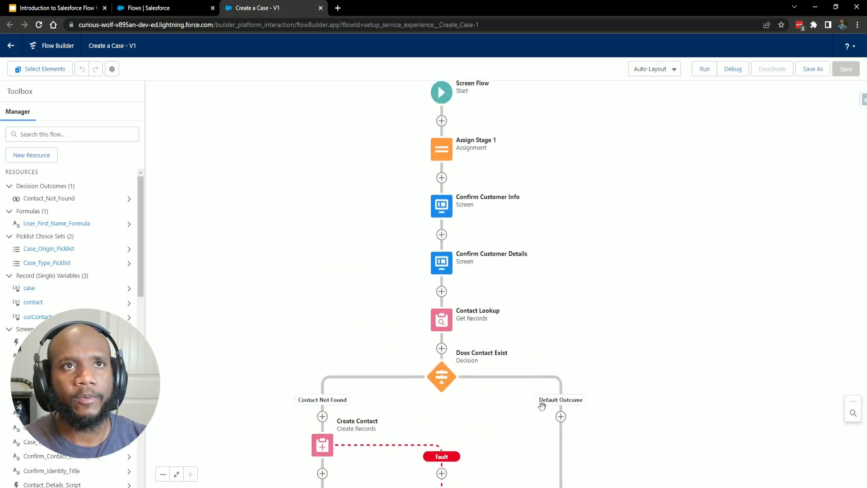
Launch a debug run of Create a Case with the default debug options.
{"action": "left_click", "coordinate": [734, 70]}
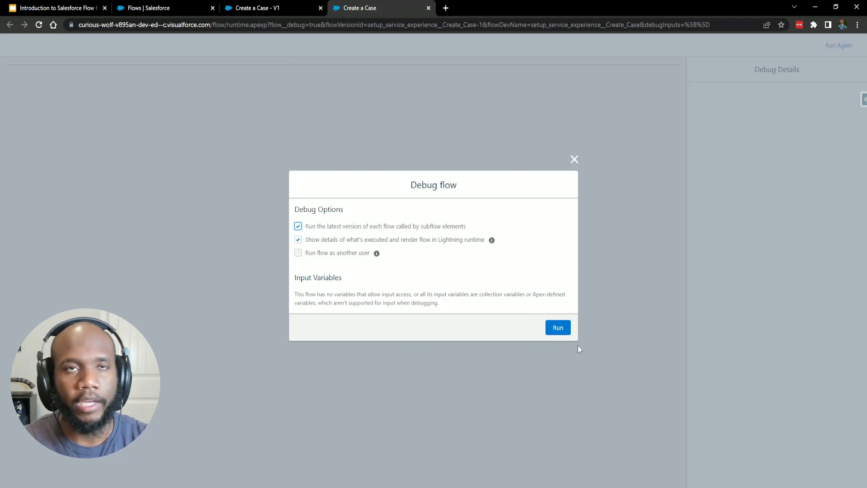
{"action": "left_click", "coordinate": [559, 330]}
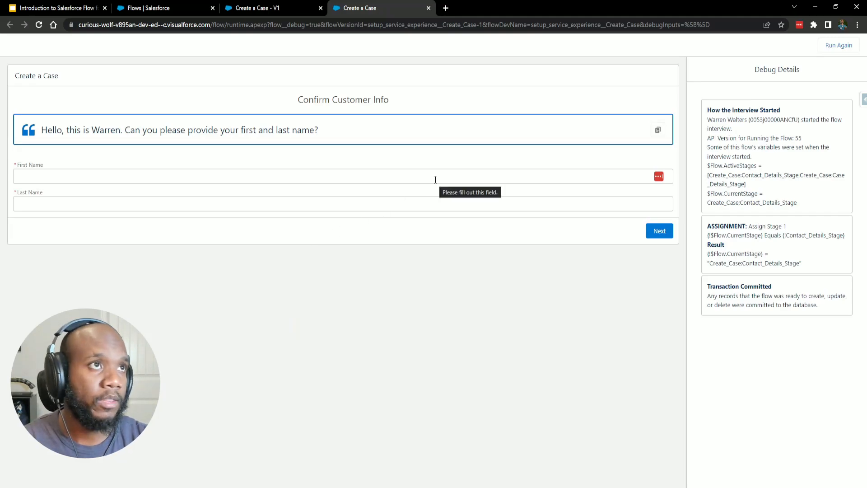
Highlight the interview start and the flow's API version in the debug log.
{"action": "left_click_drag", "start_coordinate": [706, 110], "coordinate": [829, 311]}
{"action": "left_click", "coordinate": [830, 311]}
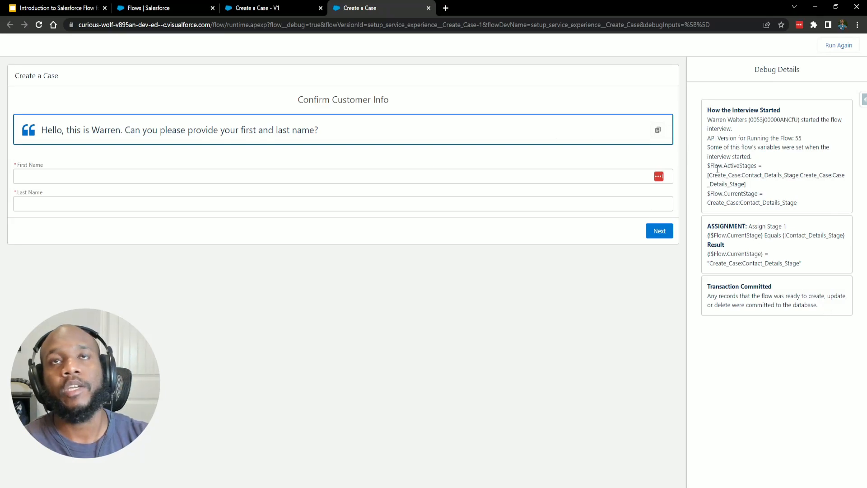
{"action": "left_click_drag", "start_coordinate": [759, 139], "coordinate": [802, 138]}
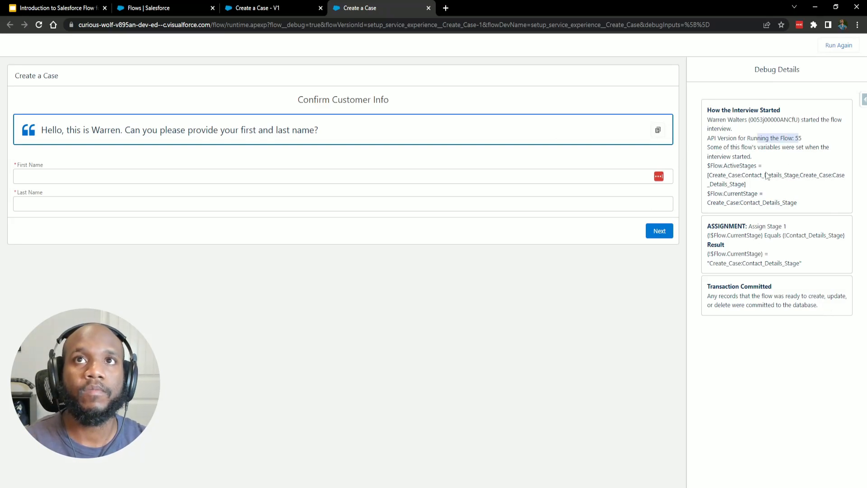
{"action": "left_click", "coordinate": [767, 176]}
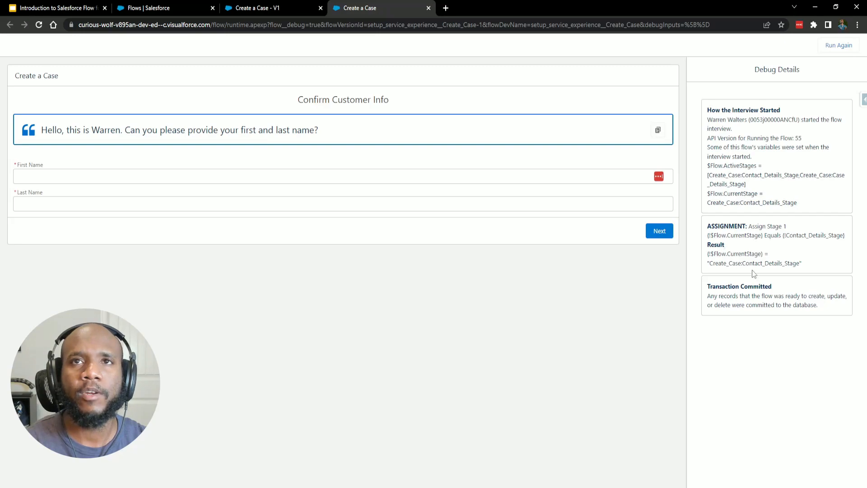
Enter the customer's first and last name in the Confirm Customer Info fields.
{"action": "left_click", "coordinate": [240, 177]}
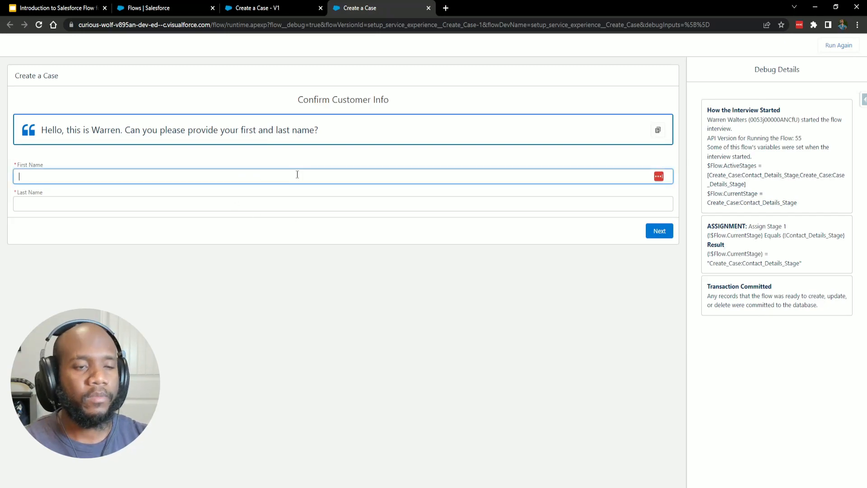
{"action": "key", "text": "Tab"}
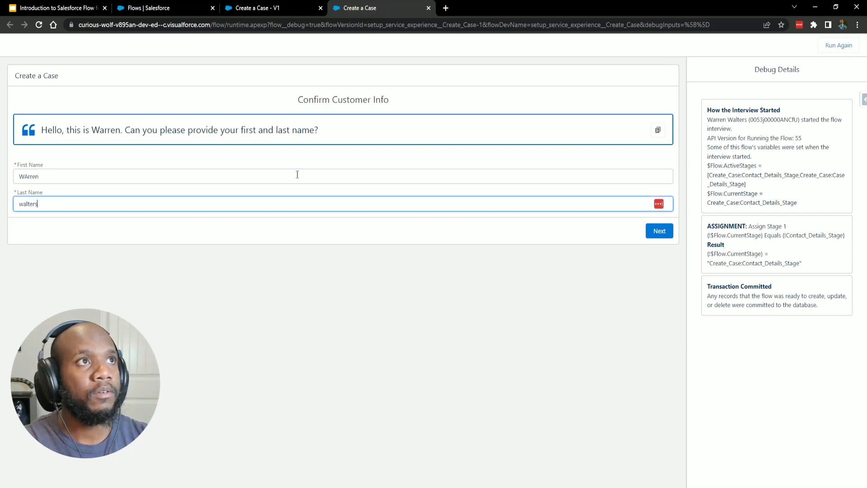
Retype the last name and correct the capitalisation of both the last and first names.
{"action": "key", "text": "ctrl+a"}
{"action": "type", "text": "WAlter"}
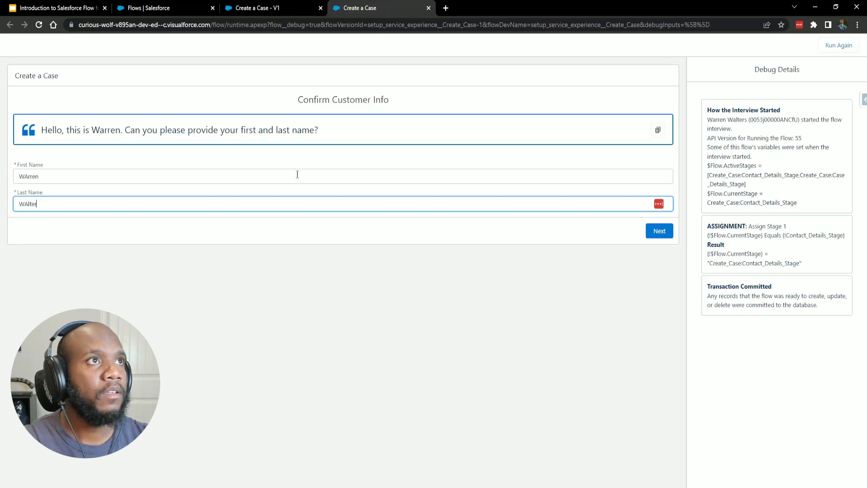
{"action": "key", "text": "BackSpace"}
{"action": "type", "text": "a"}
{"action": "key", "text": "End"}
{"action": "type", "text": "s"}
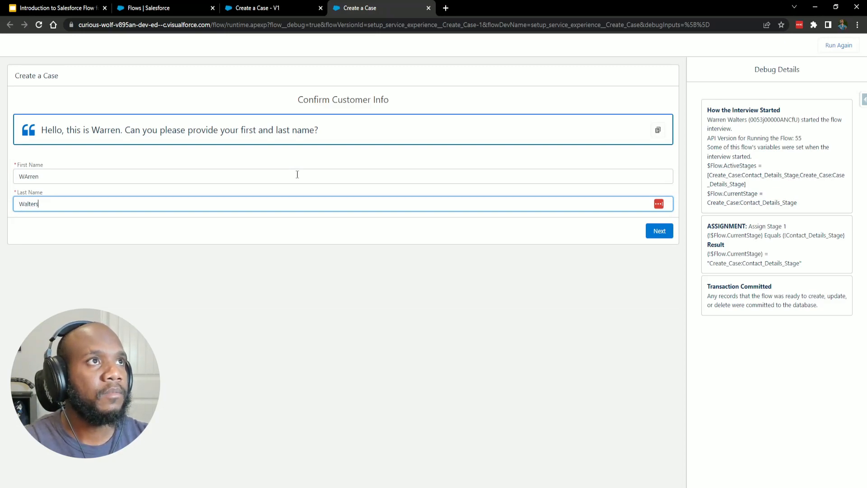
{"action": "key", "text": "shift+Tab"}
{"action": "key", "text": "Left"}
{"action": "key", "text": "Right"}
{"action": "key", "text": "BackSpace"}
Finish the first-name fix, submit the names, and highlight the captured names in the debug log.
{"action": "type", "text": "a"}
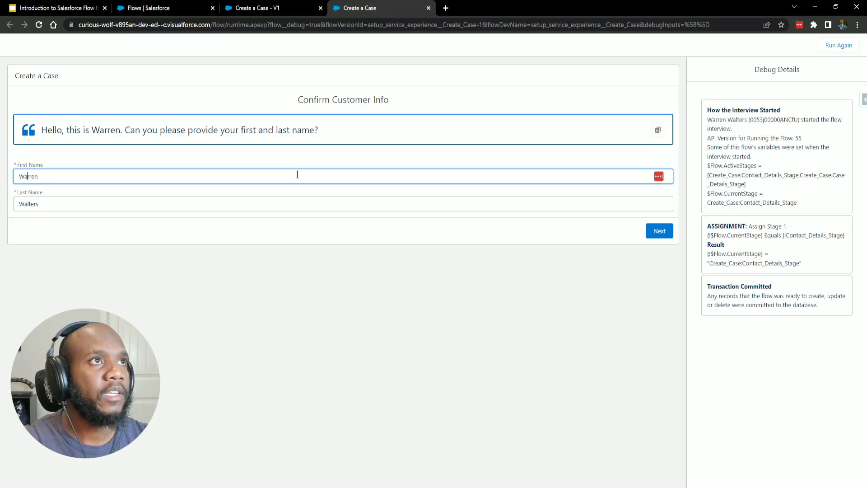
{"action": "left_click", "coordinate": [659, 232]}
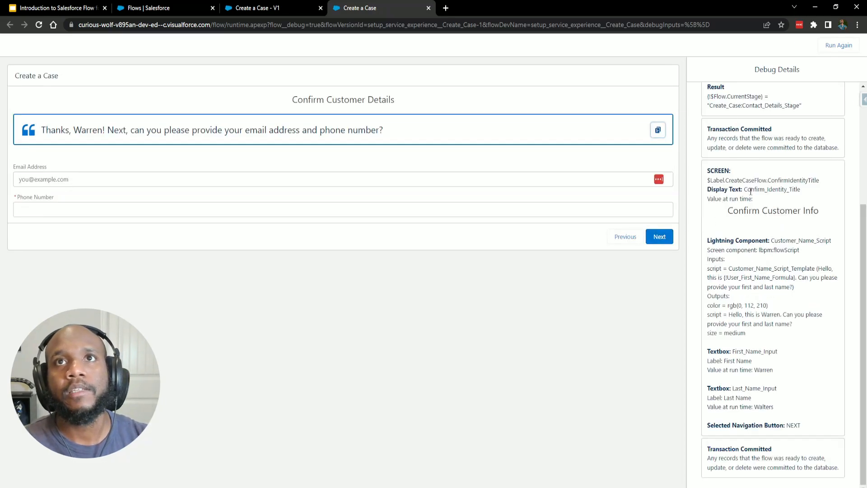
{"action": "left_click_drag", "start_coordinate": [709, 171], "coordinate": [803, 429]}
{"action": "left_click", "coordinate": [791, 402]}
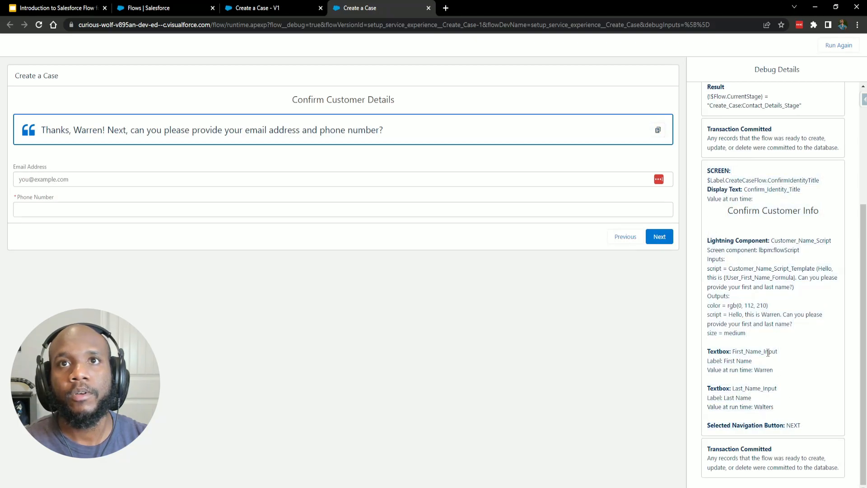
{"action": "left_click_drag", "start_coordinate": [723, 371], "coordinate": [774, 370]}
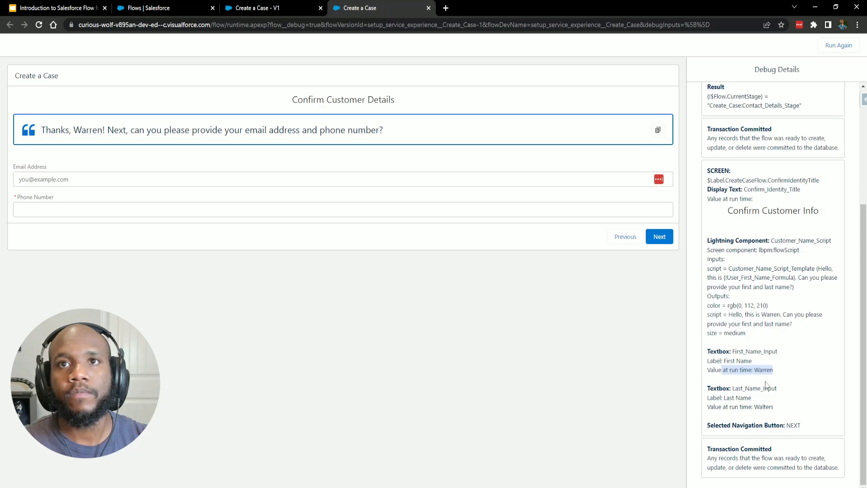
{"action": "mouse_move", "coordinate": [775, 407]}
{"action": "left_mouse_down"}
{"action": "mouse_move", "coordinate": [682, 410]}
{"action": "mouse_move", "coordinate": [775, 408]}
{"action": "left_mouse_up"}
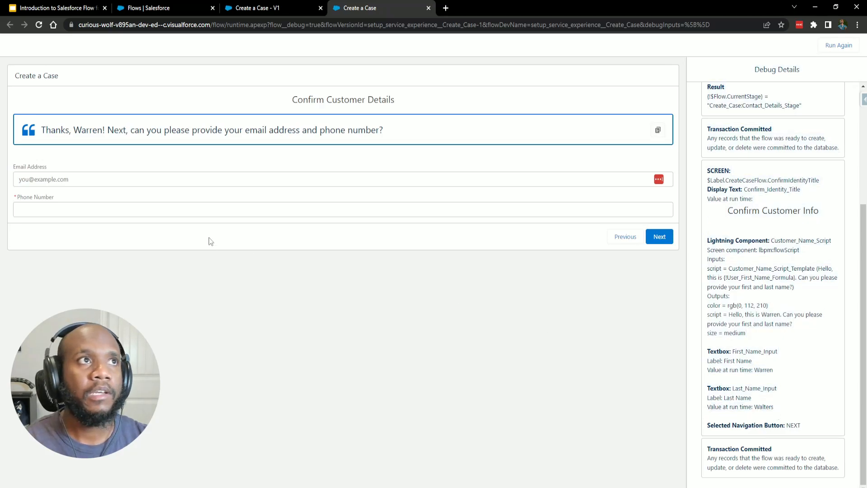
Enter the customer's email address and phone number and continue to Get Case Details.
{"action": "left_click", "coordinate": [182, 186]}
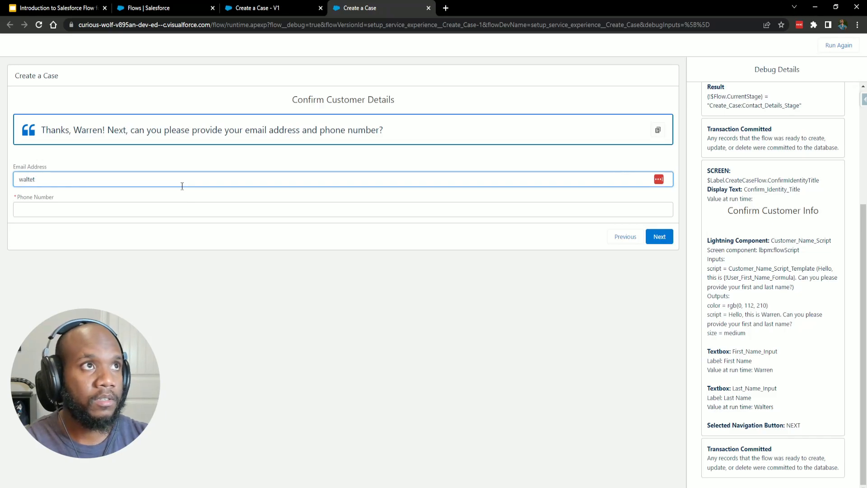
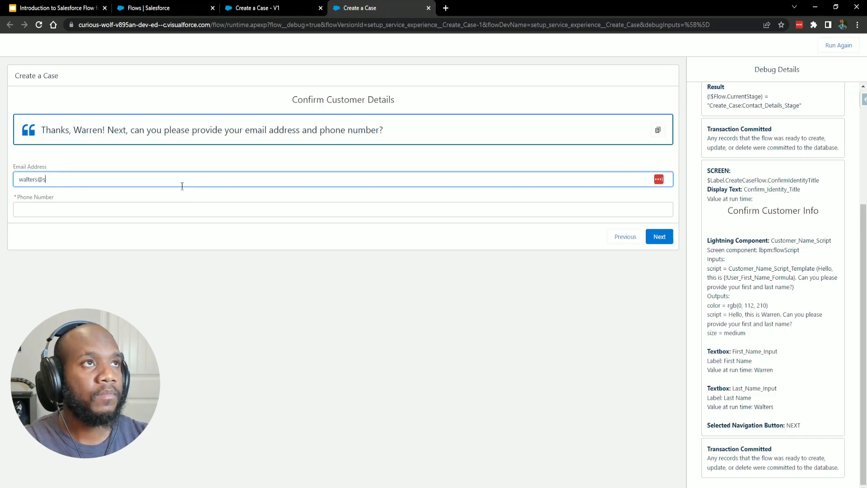
{"action": "key", "text": "Tab"}
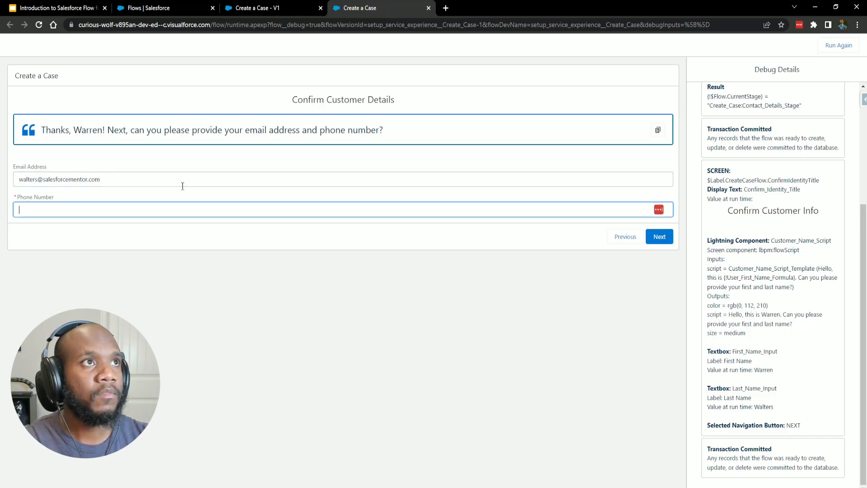
{"action": "type", "text": "1231"}
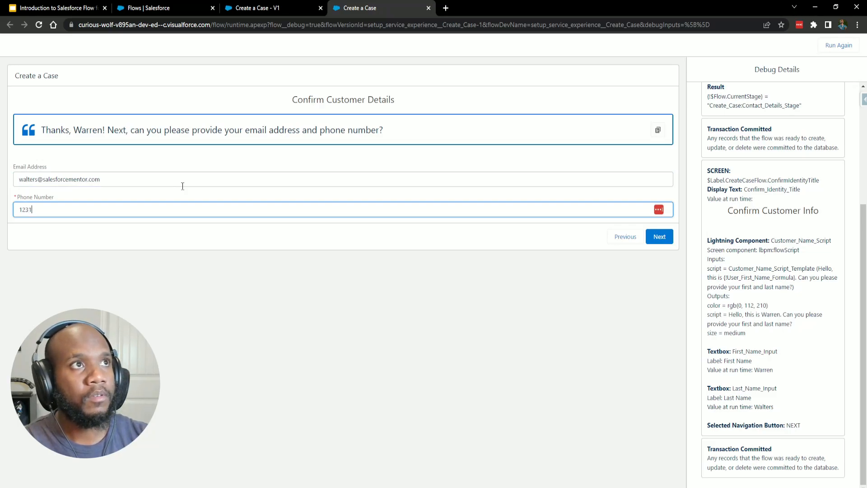
{"action": "type", "text": "231234"}
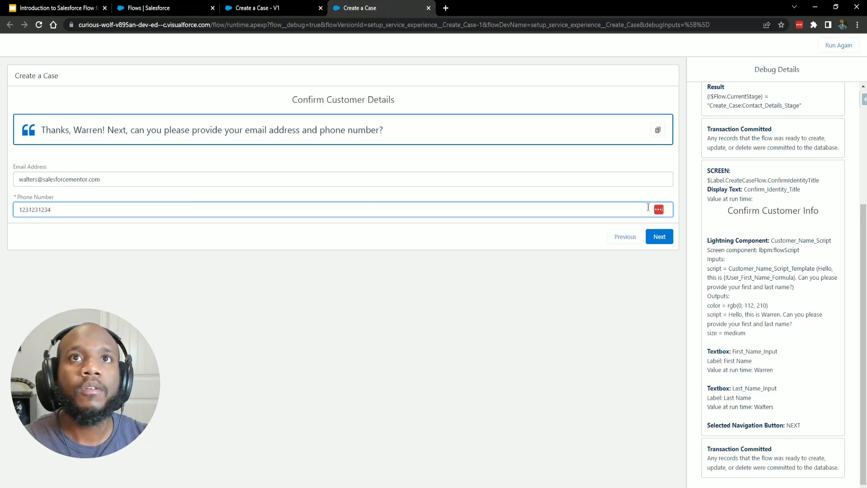
{"action": "left_click", "coordinate": [650, 238]}
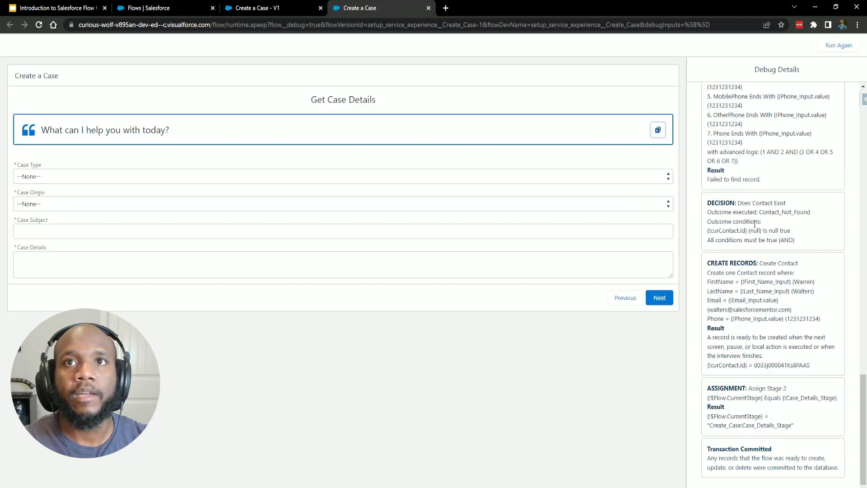
Highlight the Create Contact and Assign Stage 2 entries in the debug log.
{"action": "left_click_drag", "start_coordinate": [708, 264], "coordinate": [809, 368]}
{"action": "left_click", "coordinate": [743, 273]}
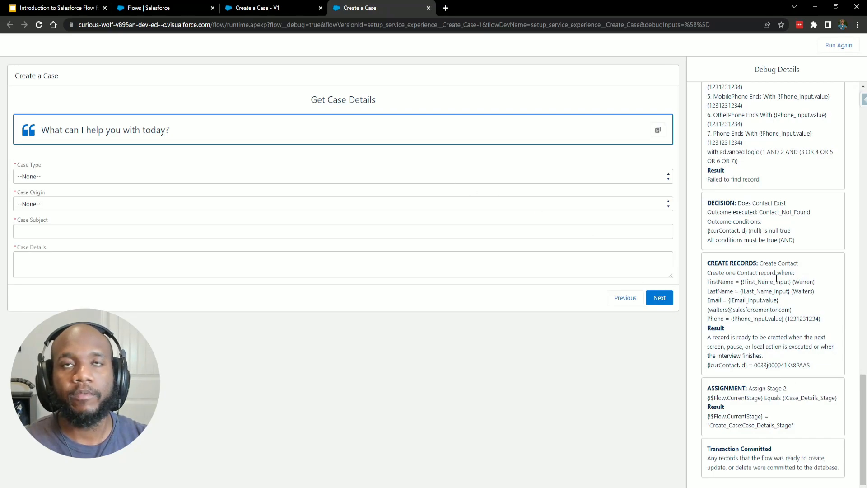
{"action": "left_click_drag", "start_coordinate": [707, 388], "coordinate": [779, 428]}
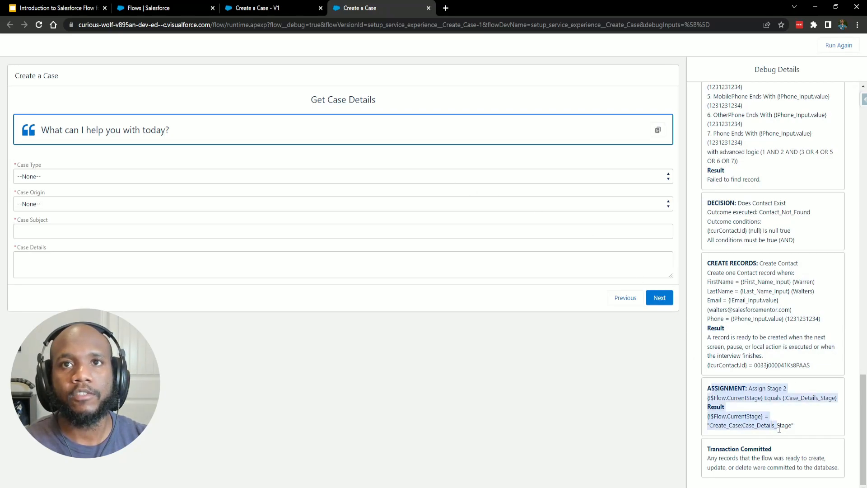
{"action": "left_click", "coordinate": [801, 430]}
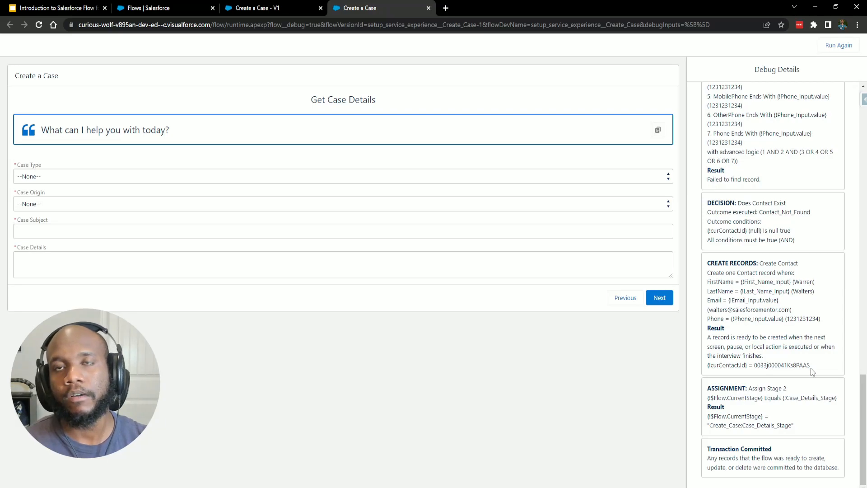
{"action": "left_click_drag", "start_coordinate": [811, 367], "coordinate": [708, 265]}
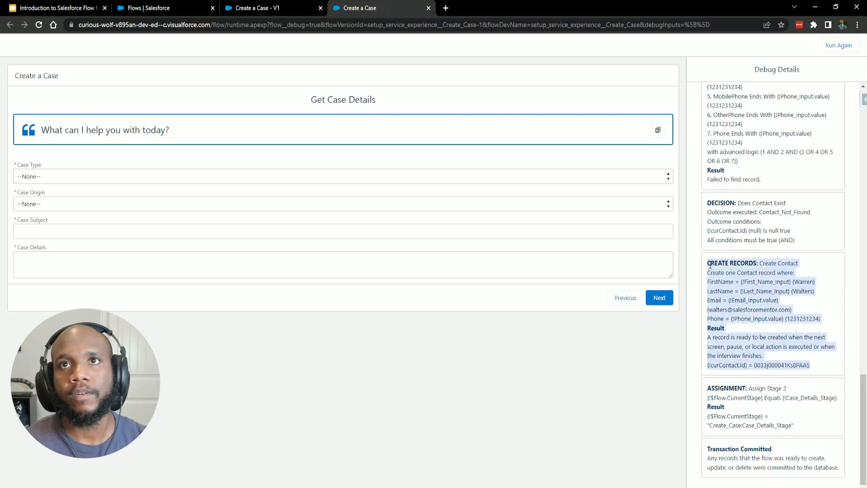
{"action": "left_click", "coordinate": [711, 271]}
Pan the canvas to show the flow start, the Fault path and the Create a Case screen.
{"action": "left_click", "coordinate": [283, 9]}
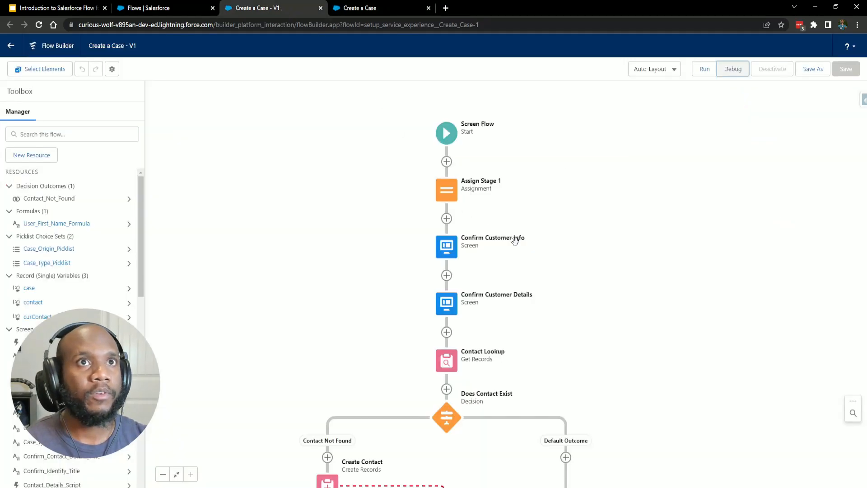
{"action": "scroll", "coordinate": [560, 253], "scroll_direction": "down", "scroll_amount": 2}
{"action": "left_click_drag", "start_coordinate": [610, 275], "coordinate": [626, 307]}
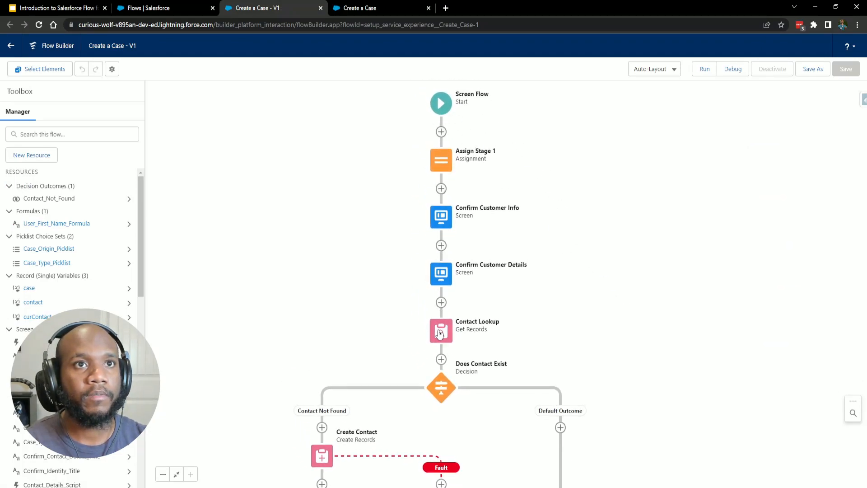
{"action": "left_click_drag", "start_coordinate": [542, 326], "coordinate": [478, 168]}
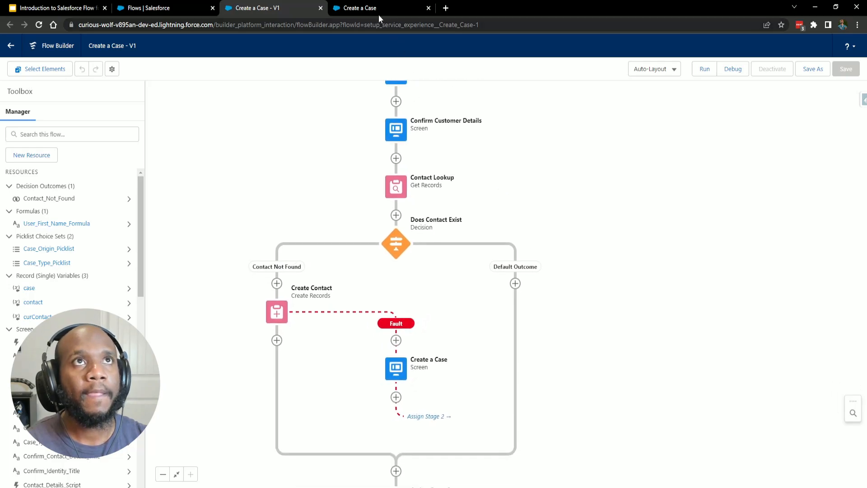
Review the run's Debug Details and highlight the Confirm Customer Details title in the log.
{"action": "left_click", "coordinate": [360, 8]}
{"action": "scroll", "coordinate": [725, 225], "scroll_direction": "up", "scroll_amount": 7}
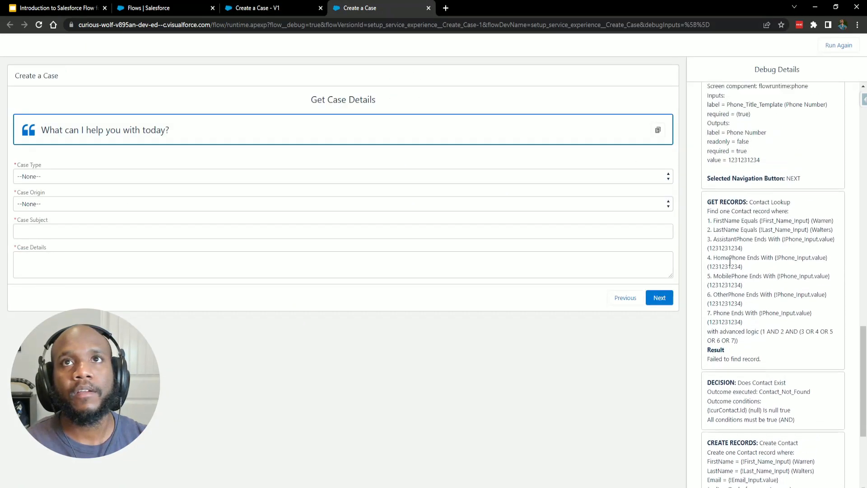
{"action": "scroll", "coordinate": [736, 277], "scroll_direction": "down", "scroll_amount": 2}
{"action": "scroll", "coordinate": [740, 280], "scroll_direction": "up", "scroll_amount": 6}
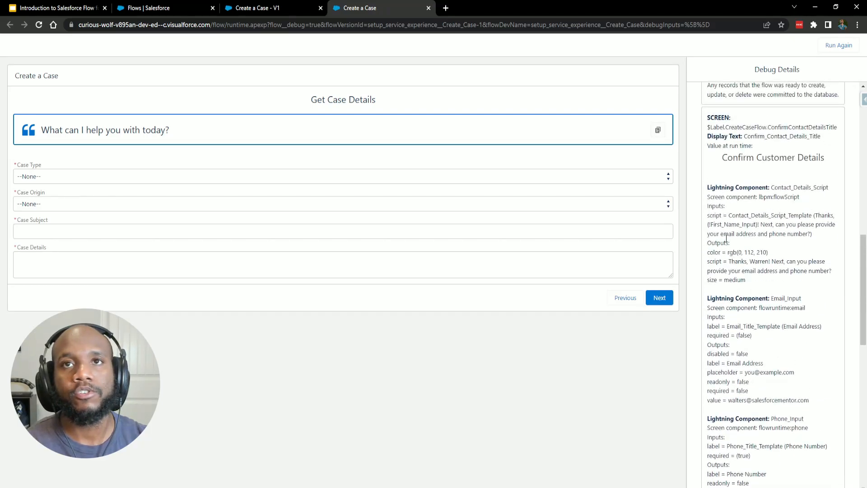
{"action": "scroll", "coordinate": [784, 333], "scroll_direction": "down", "scroll_amount": 1}
{"action": "scroll", "coordinate": [780, 269], "scroll_direction": "up", "scroll_amount": 1}
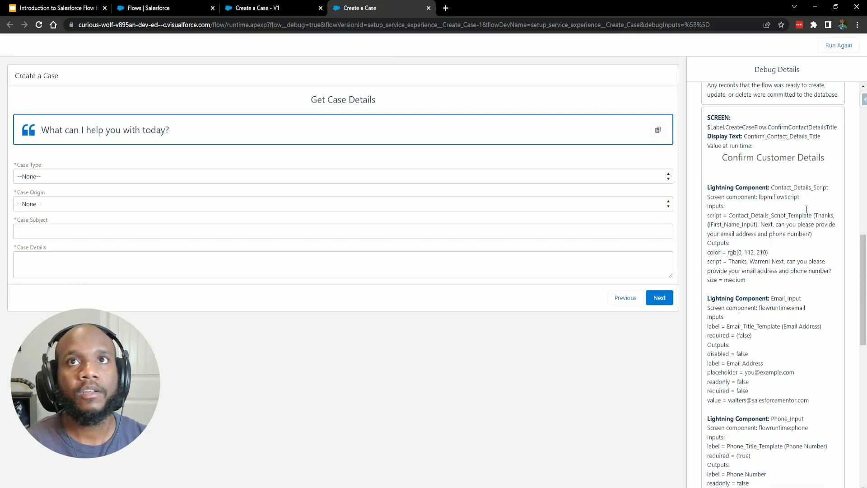
{"action": "left_click_drag", "start_coordinate": [725, 157], "coordinate": [826, 158]}
{"action": "left_click", "coordinate": [771, 165]}
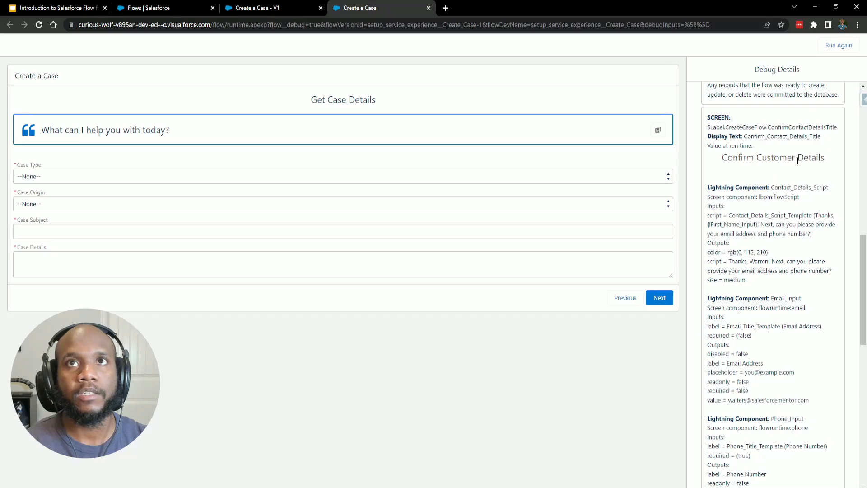
Select the Confirm Customer Info screen element on the canvas.
{"action": "left_click", "coordinate": [246, 9]}
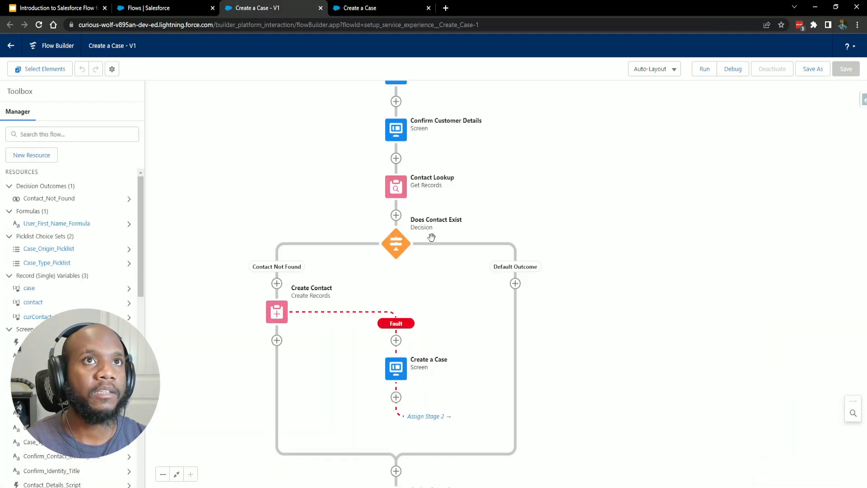
{"action": "scroll", "coordinate": [425, 240], "scroll_direction": "up", "scroll_amount": 3}
{"action": "left_click", "coordinate": [417, 186]}
Close the Confirm Customer Info editor unchanged and open Confirm Customer Details for editing.
{"action": "left_click", "coordinate": [416, 275]}
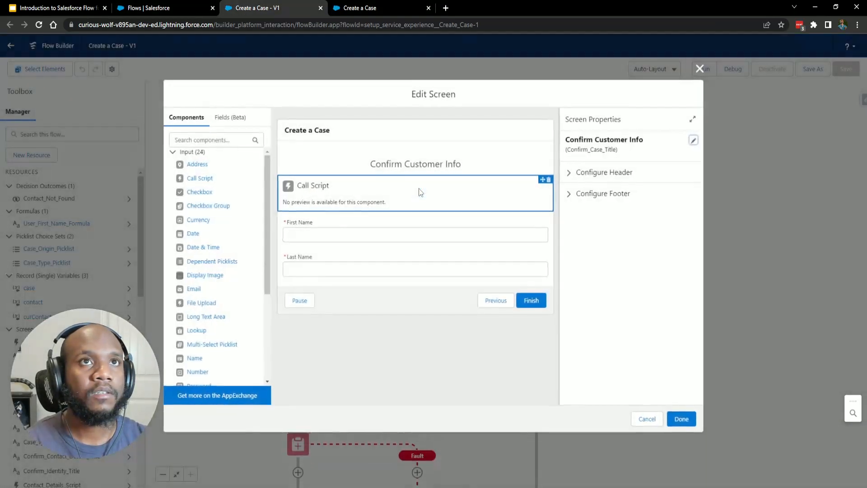
{"action": "left_click", "coordinate": [647, 419]}
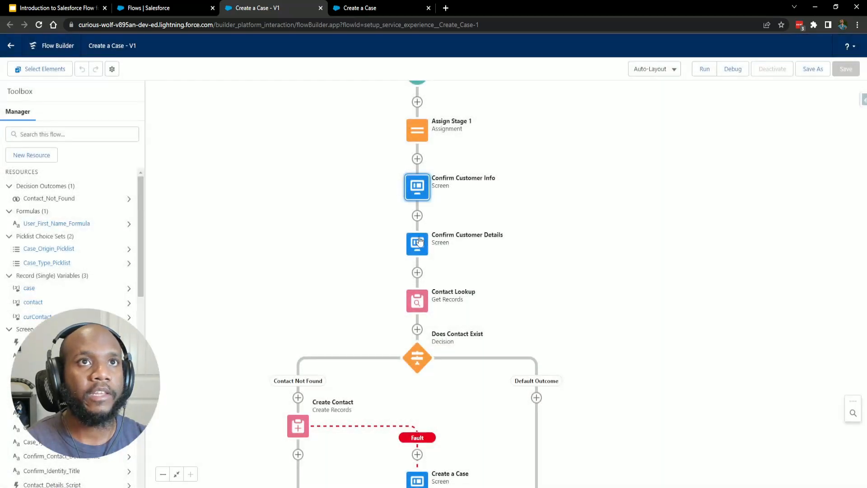
{"action": "left_click", "coordinate": [416, 242]}
{"action": "left_click", "coordinate": [416, 332]}
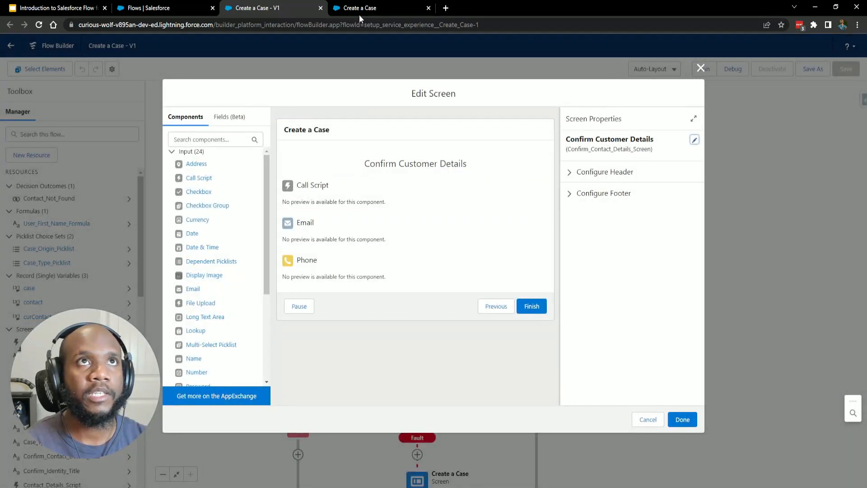
Compare against the debug log, then close the Confirm Customer Details editor without changes.
{"action": "left_click", "coordinate": [359, 11]}
{"action": "scroll", "coordinate": [745, 333], "scroll_direction": "down", "scroll_amount": 8}
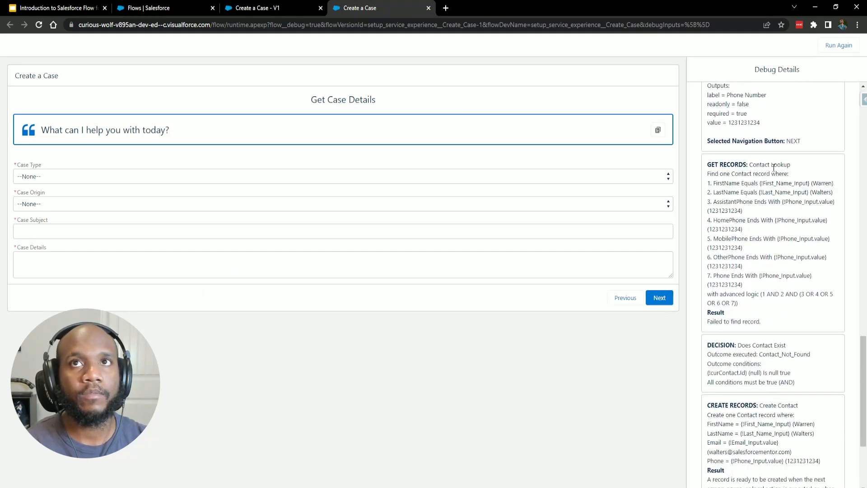
{"action": "left_click", "coordinate": [279, 8]}
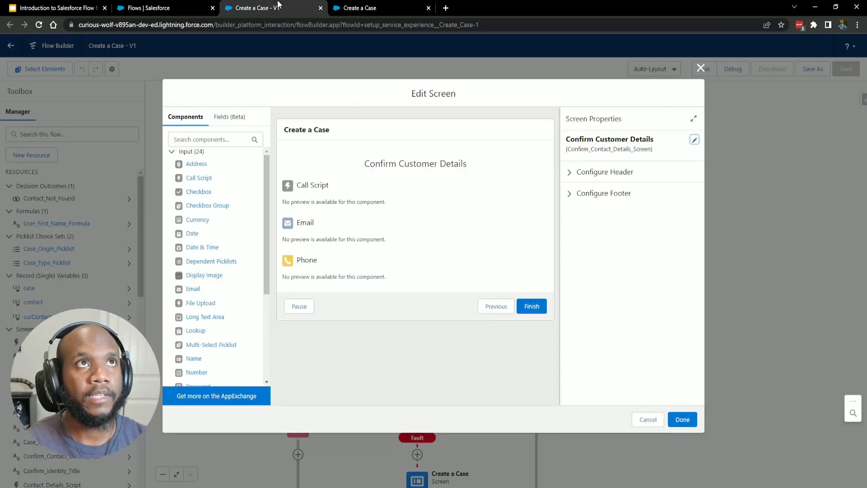
{"action": "left_click", "coordinate": [641, 419]}
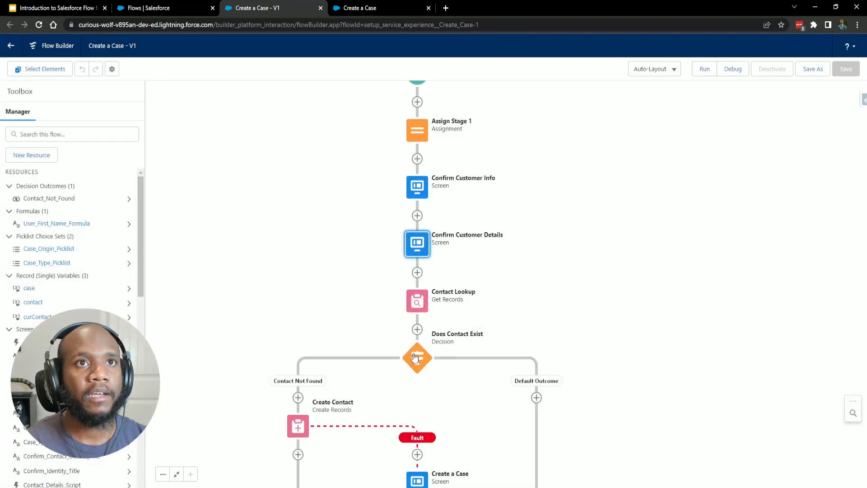
Review the debug log and canvas, then return to the debug run's Get Case Details screen.
{"action": "left_click", "coordinate": [344, 6]}
{"action": "scroll", "coordinate": [719, 219], "scroll_direction": "down", "scroll_amount": 3}
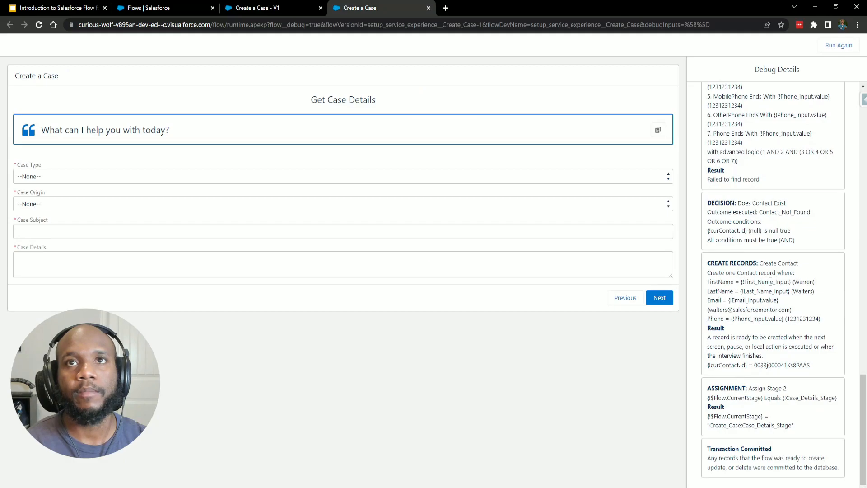
{"action": "left_click", "coordinate": [237, 6]}
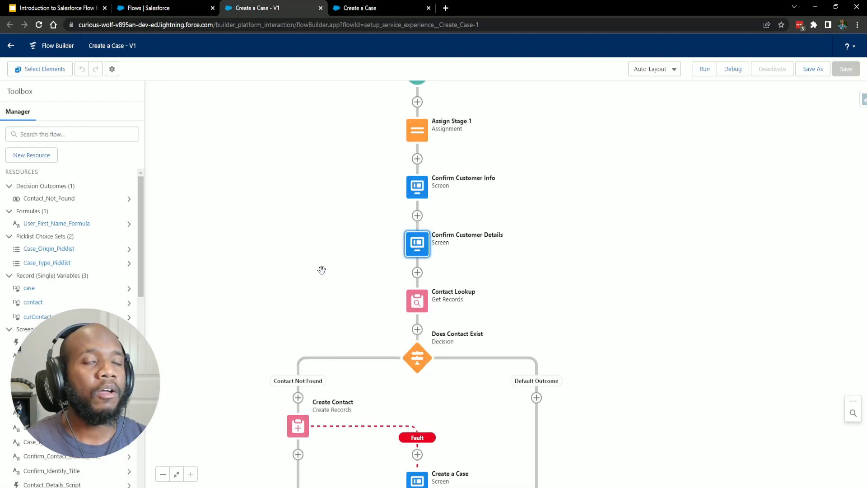
{"action": "scroll", "coordinate": [345, 223], "scroll_direction": "down", "scroll_amount": 3}
{"action": "scroll", "coordinate": [431, 180], "scroll_direction": "down", "scroll_amount": 2}
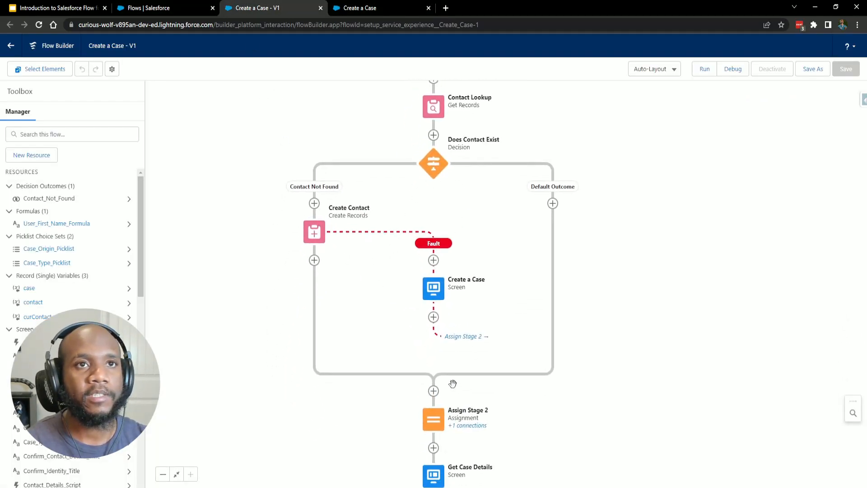
{"action": "scroll", "coordinate": [539, 415], "scroll_direction": "down", "scroll_amount": 1}
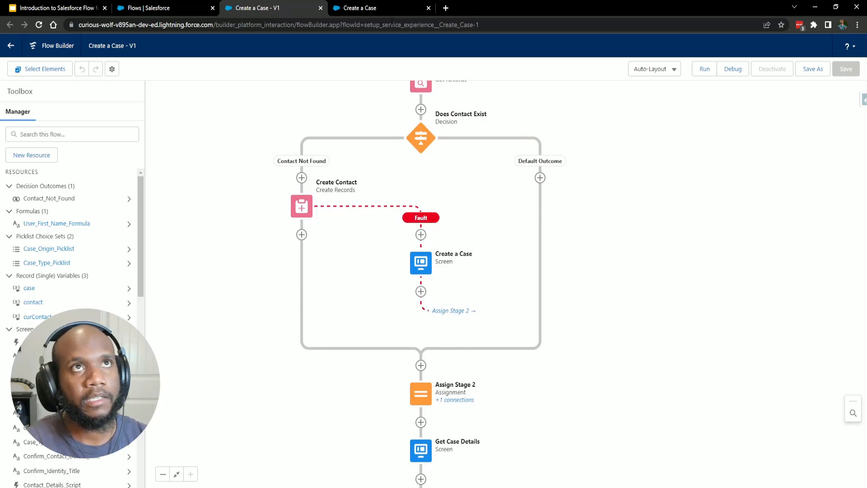
{"action": "left_click", "coordinate": [389, 7]}
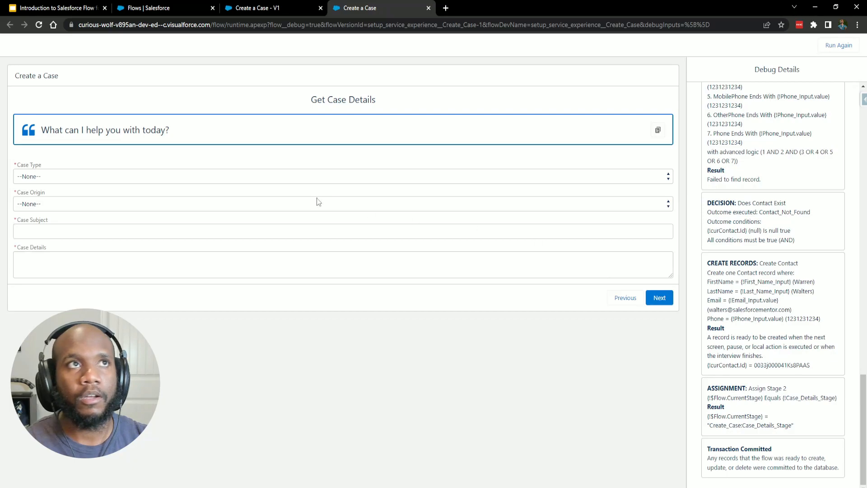
Choose Electrical as Case Type and Phone as Case Origin, then focus the Case Subject field.
{"action": "left_click", "coordinate": [242, 177]}
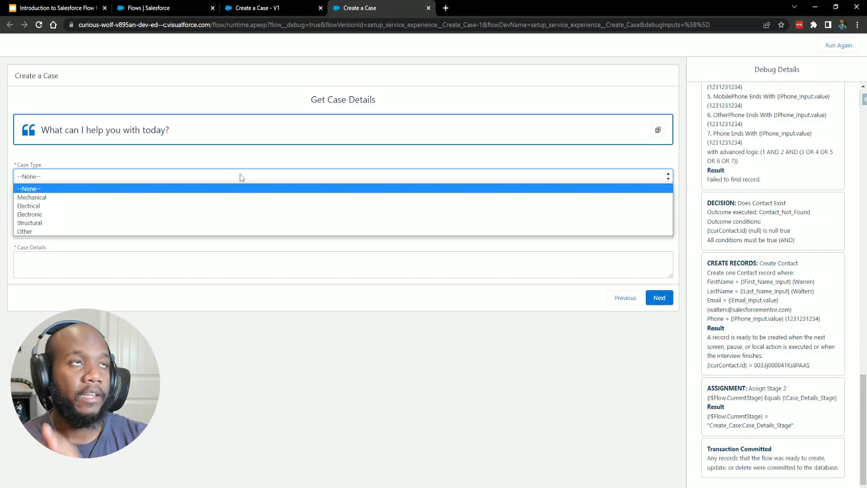
{"action": "left_click", "coordinate": [244, 206]}
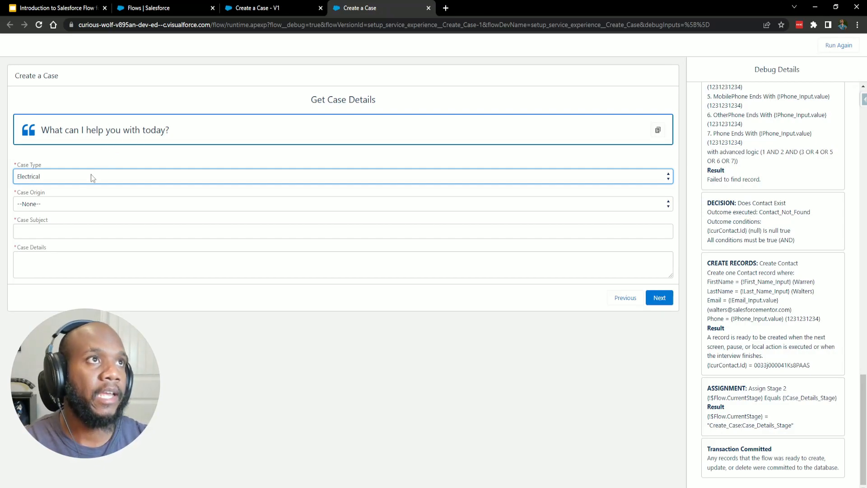
{"action": "left_click", "coordinate": [41, 204]}
{"action": "left_click", "coordinate": [27, 226]}
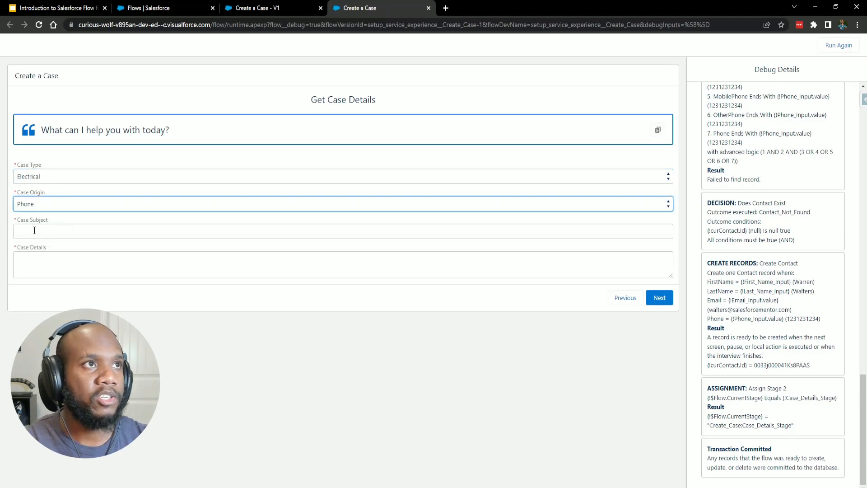
{"action": "left_click", "coordinate": [190, 228]}
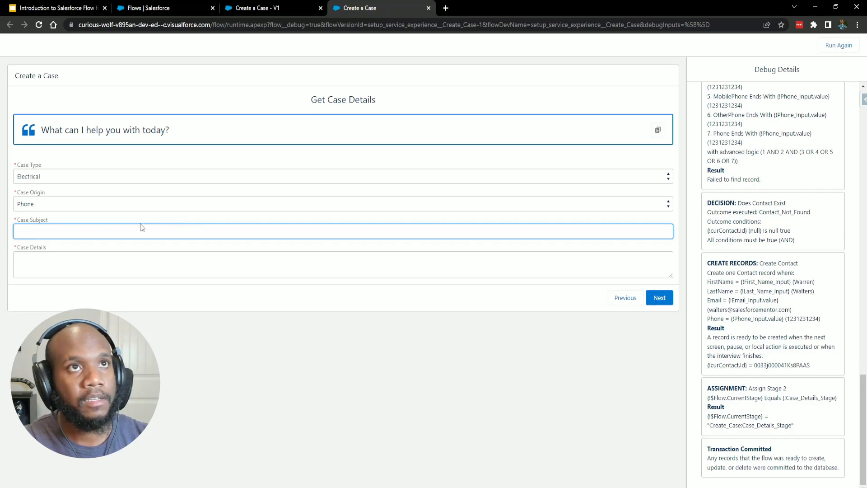
Check the canvas steps after Create Contact, then confirm Case Type remains Electrical in the debug run.
{"action": "left_click", "coordinate": [257, 8]}
{"action": "left_click_drag", "start_coordinate": [499, 384], "coordinate": [480, 348]}
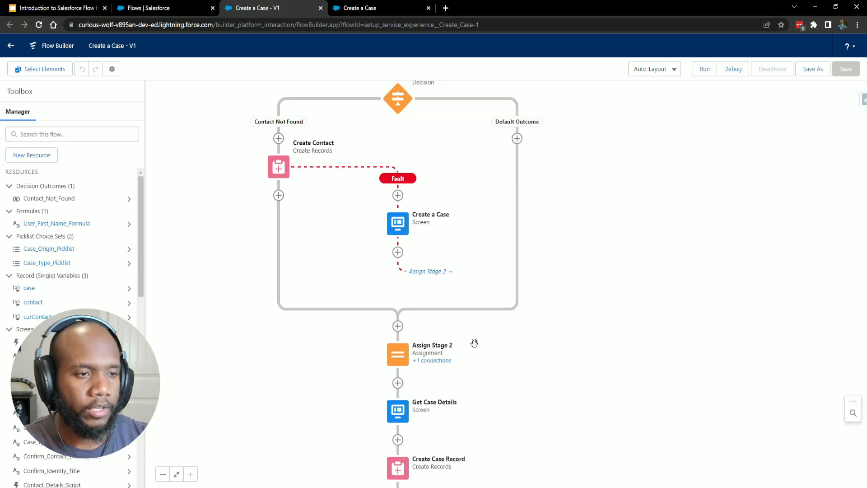
{"action": "left_click", "coordinate": [350, 8]}
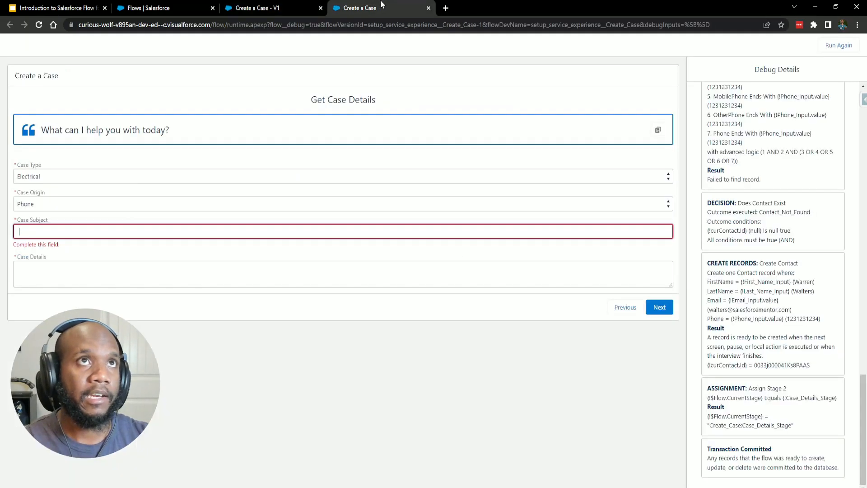
{"action": "left_click", "coordinate": [64, 179]}
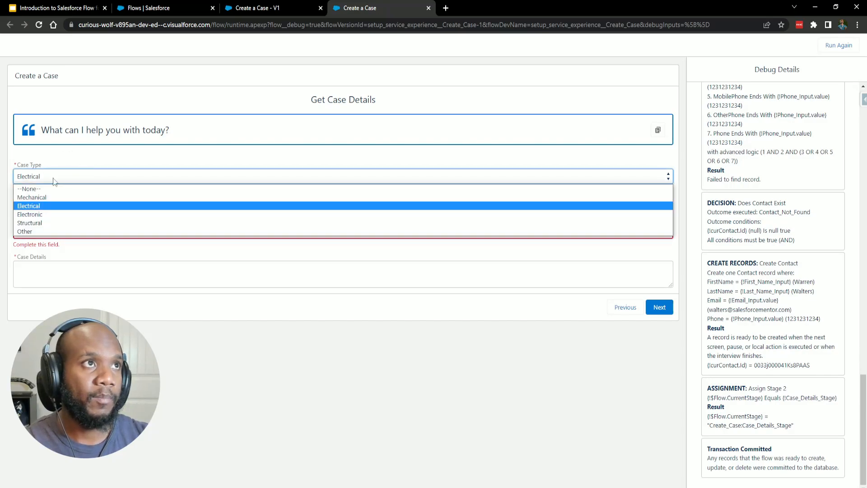
{"action": "left_click", "coordinate": [79, 158]}
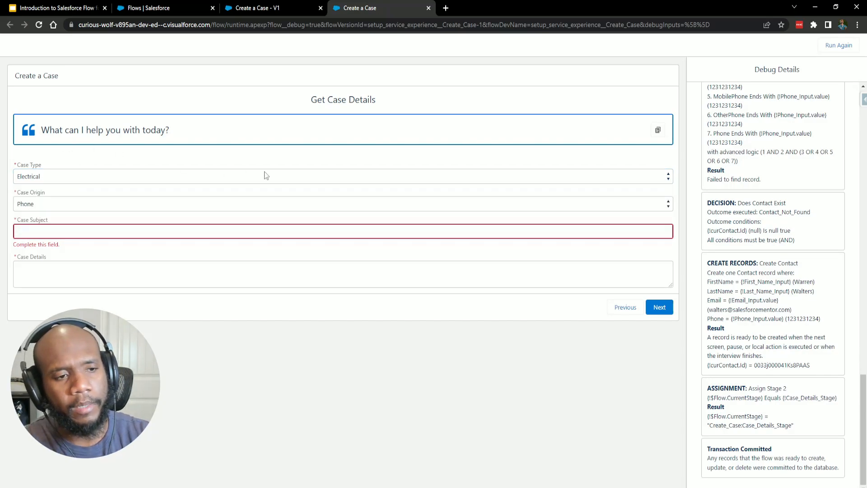
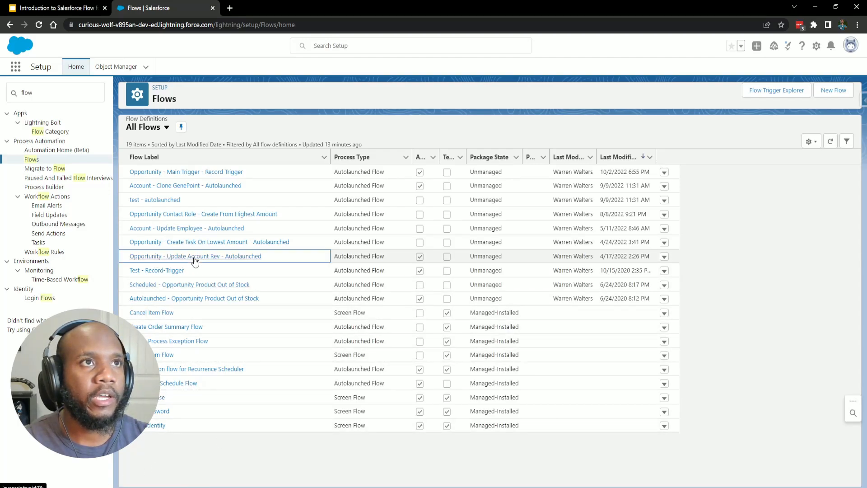
Open the Opportunity - Update Account Rev flow, toggle Free-Form then back to Auto-Layout, and edit Get Opps.
{"action": "left_click", "coordinate": [197, 257]}
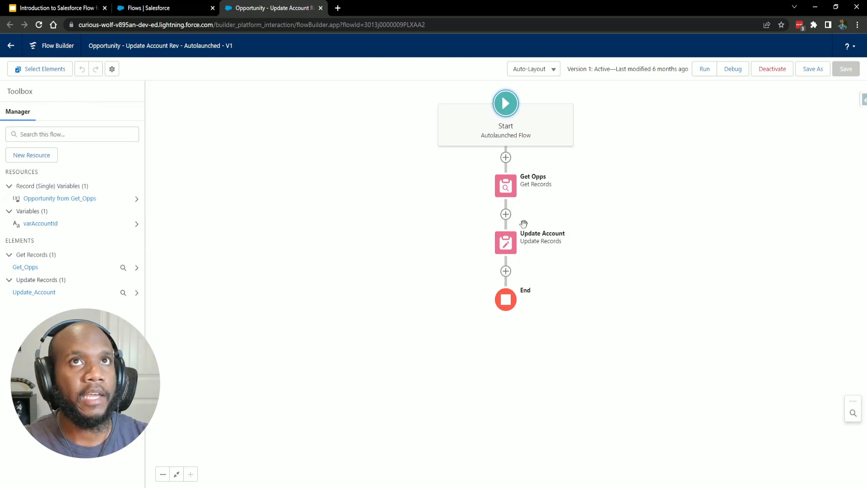
{"action": "left_click", "coordinate": [547, 70]}
{"action": "key", "text": "Return"}
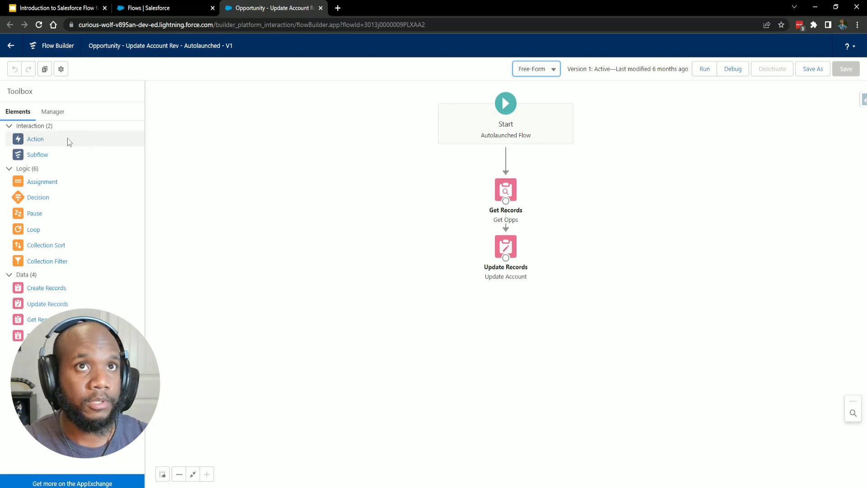
{"action": "left_click", "coordinate": [527, 70]}
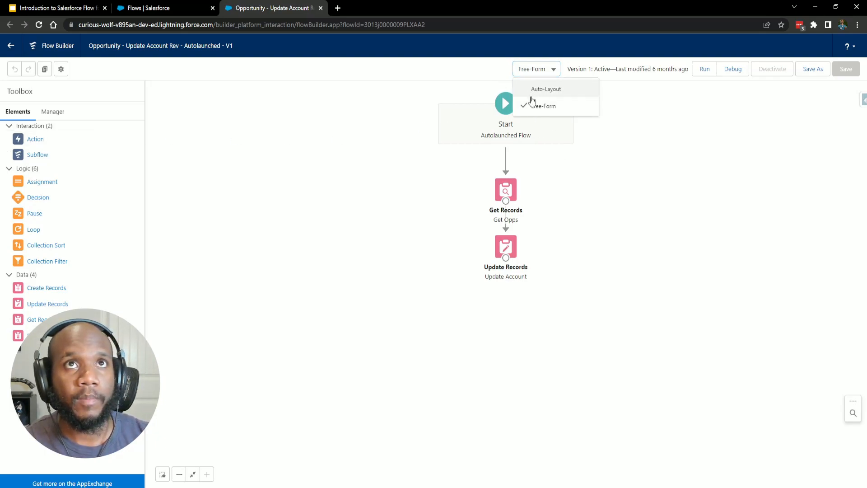
{"action": "left_click", "coordinate": [545, 89]}
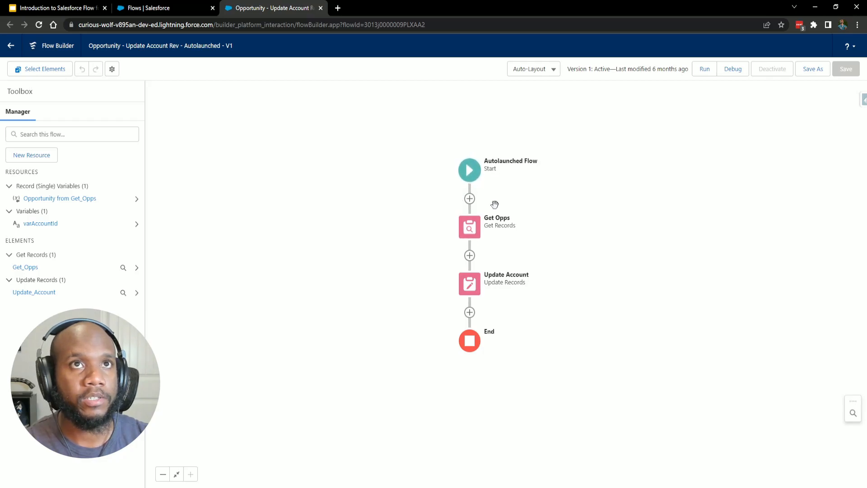
{"action": "double_click", "coordinate": [472, 227]}
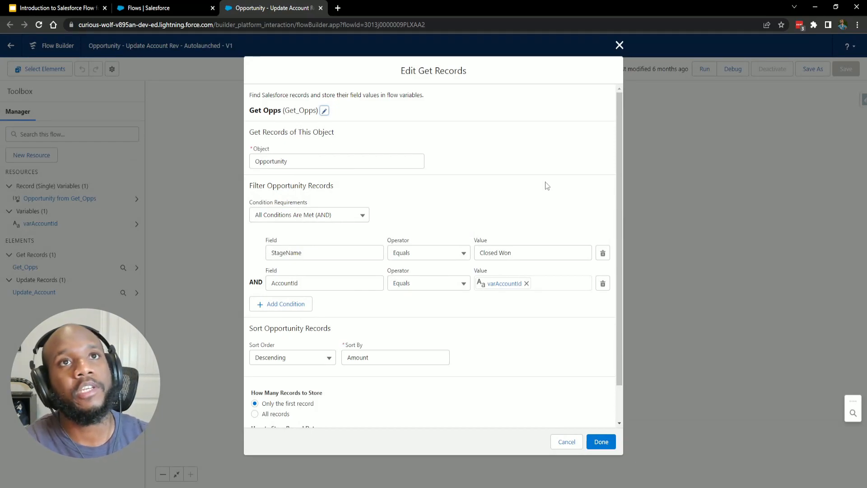
Review the Get Opps lookup conditions twice, closing the settings without changes.
{"action": "scroll", "coordinate": [435, 239], "scroll_direction": "down", "scroll_amount": 2}
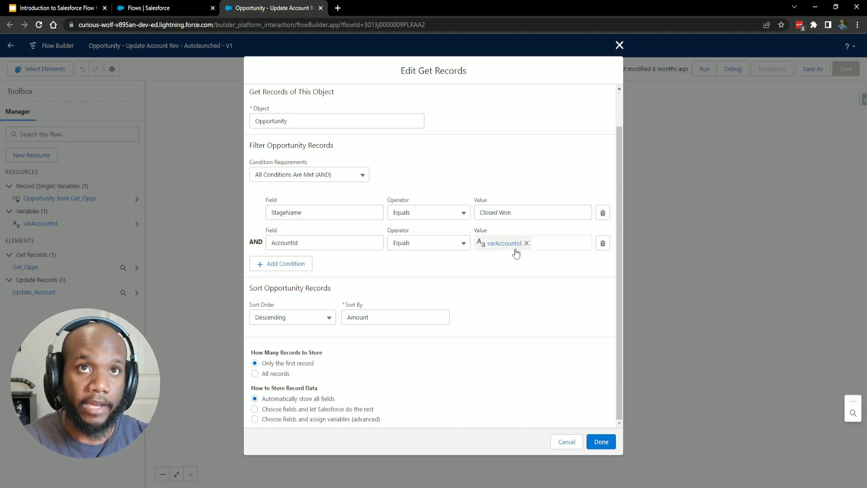
{"action": "scroll", "coordinate": [432, 246], "scroll_direction": "up", "scroll_amount": 2}
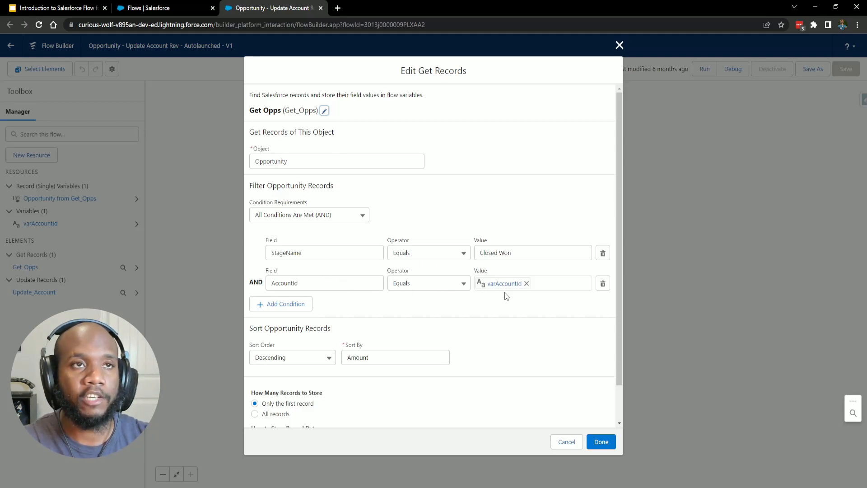
{"action": "scroll", "coordinate": [507, 297], "scroll_direction": "down", "scroll_amount": 2}
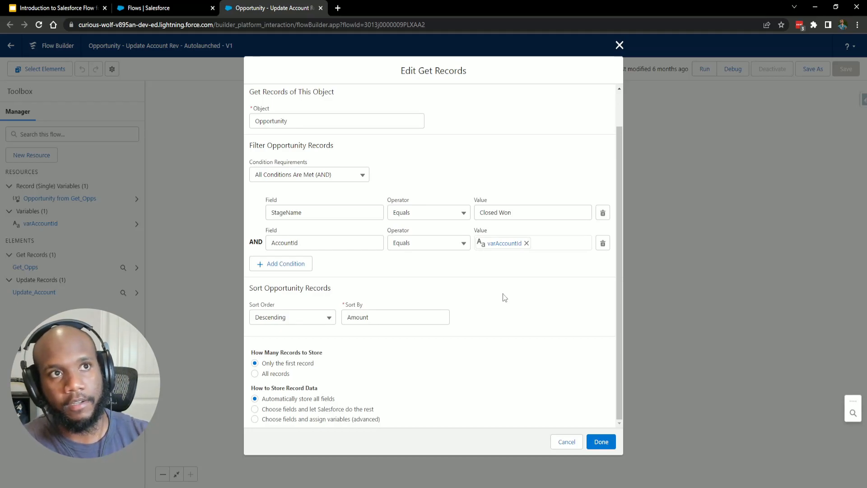
{"action": "left_click", "coordinate": [565, 442]}
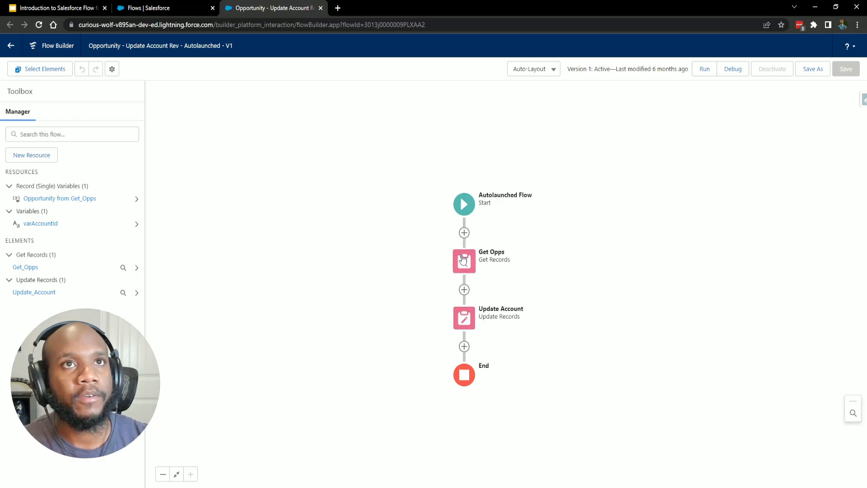
{"action": "double_click", "coordinate": [465, 261]}
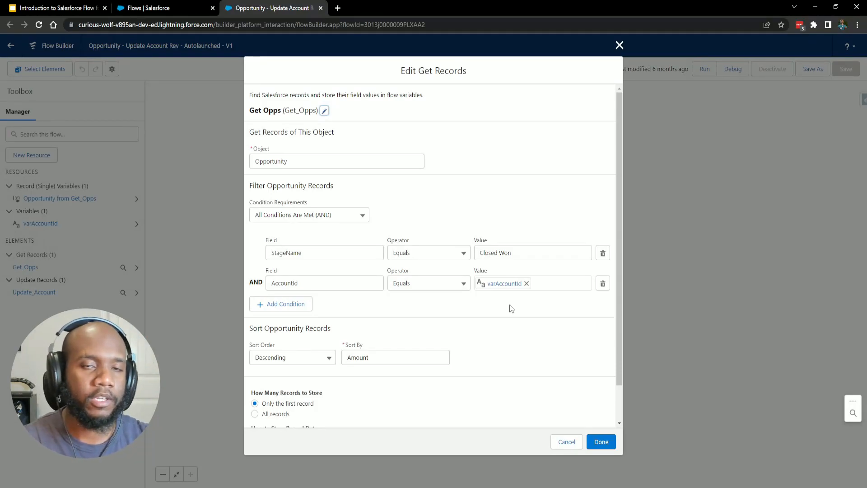
{"action": "left_click", "coordinate": [568, 443]}
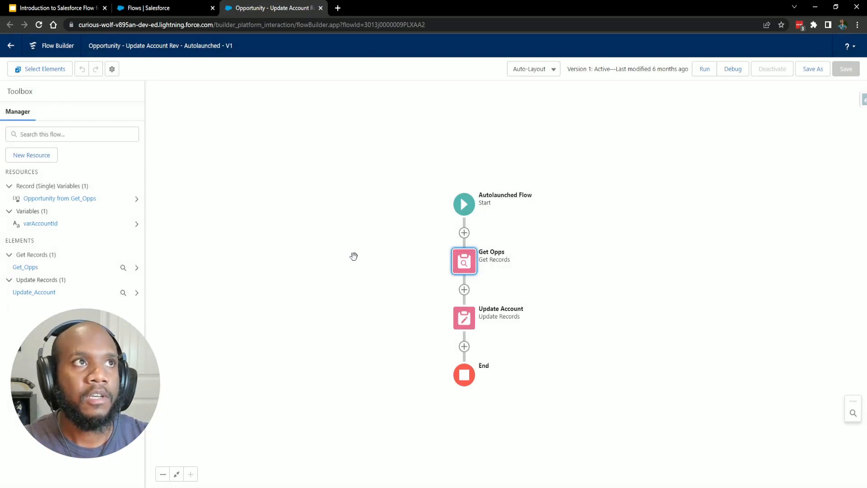
{"action": "left_click", "coordinate": [583, 335]}
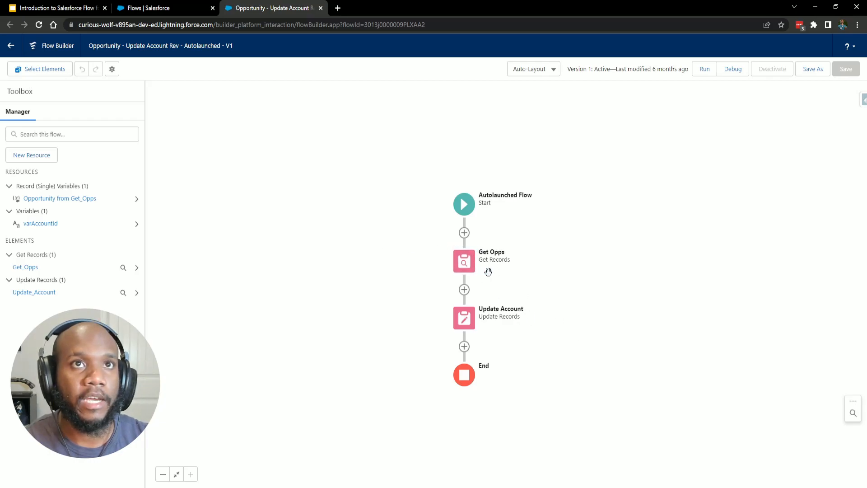
Reopen Get Opps via Edit Element, cancel it, then open the Update Account element's settings.
{"action": "left_click", "coordinate": [464, 267]}
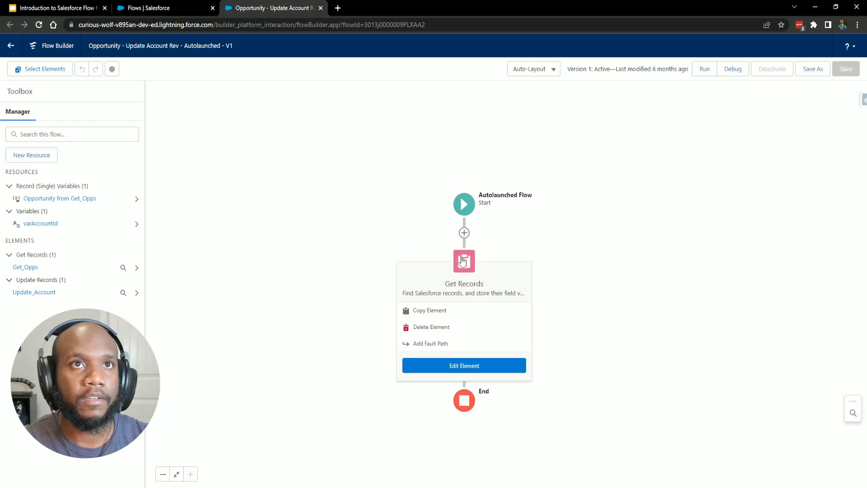
{"action": "left_click", "coordinate": [465, 365]}
{"action": "scroll", "coordinate": [300, 328], "scroll_direction": "down", "scroll_amount": 1}
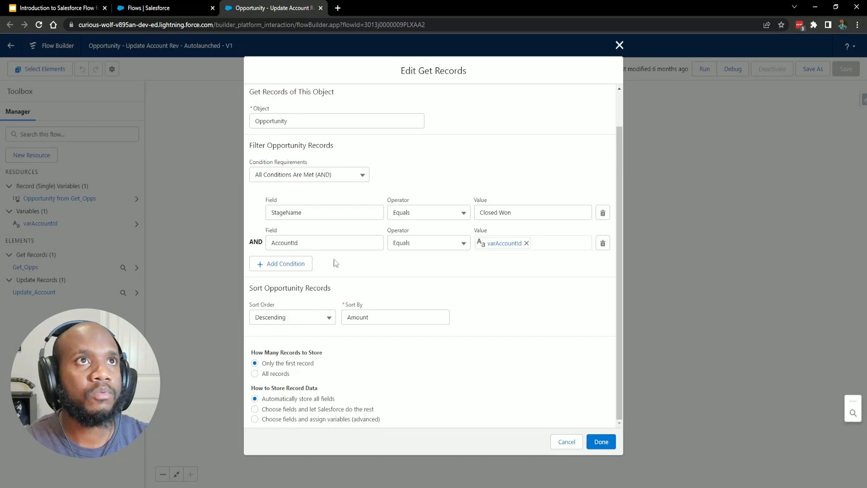
{"action": "scroll", "coordinate": [332, 258], "scroll_direction": "up", "scroll_amount": 1}
{"action": "left_click", "coordinate": [566, 442]}
{"action": "left_click", "coordinate": [464, 316]}
{"action": "left_click", "coordinate": [464, 419]}
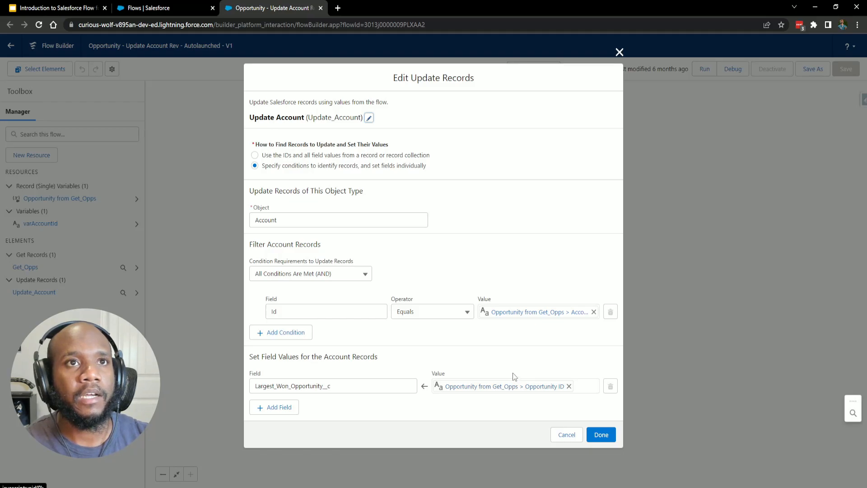
Inspect the Largest_Won_Opportunity__c field, cancel the Update Account edit, and open varAccountId.
{"action": "left_click_drag", "start_coordinate": [254, 386], "coordinate": [334, 385]}
{"action": "left_click", "coordinate": [384, 365]}
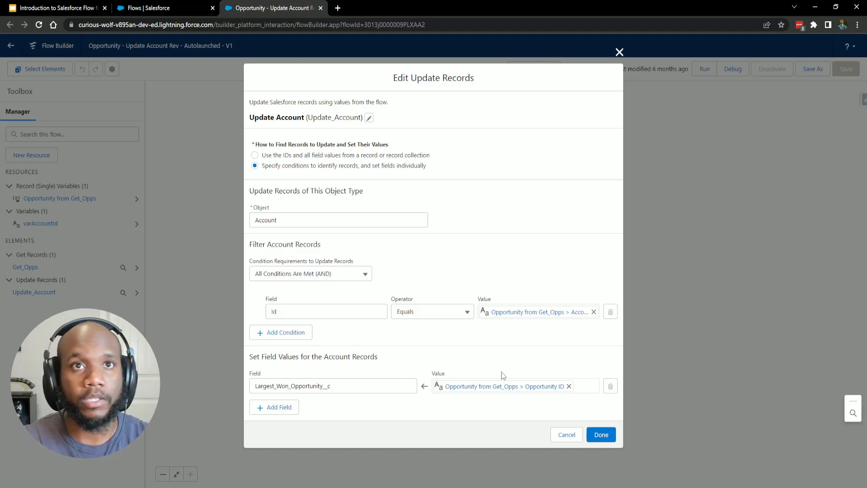
{"action": "left_click", "coordinate": [566, 434]}
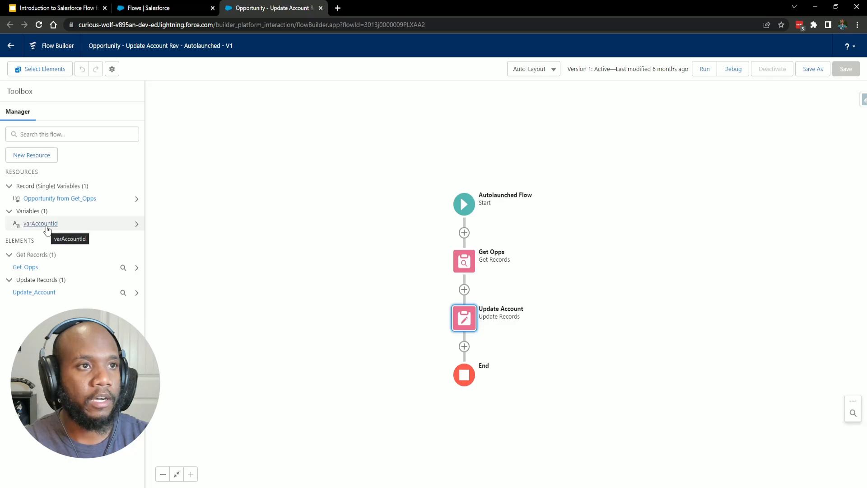
{"action": "left_click", "coordinate": [47, 225]}
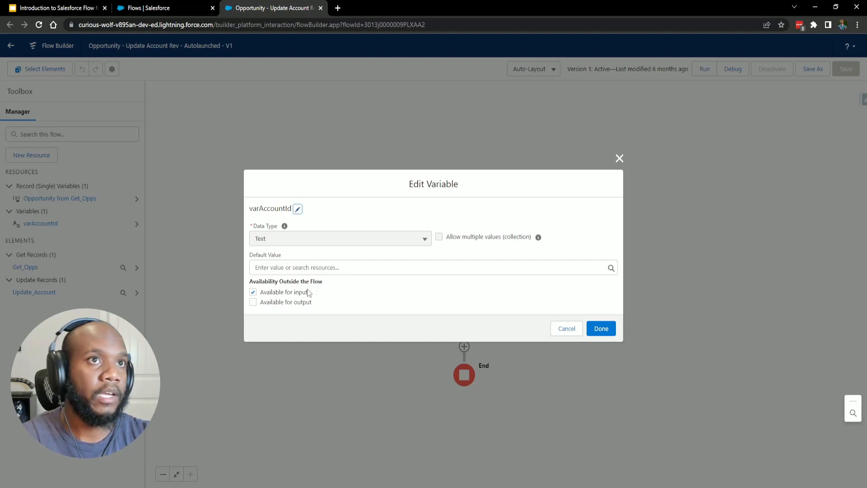
Mark varAccountId as Available for output as well as input and confirm with Done.
{"action": "left_click", "coordinate": [265, 302]}
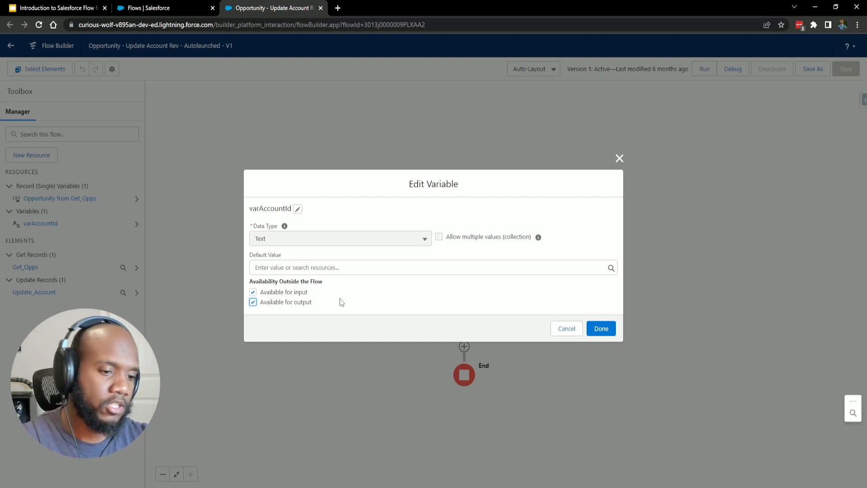
{"action": "key", "text": "space"}
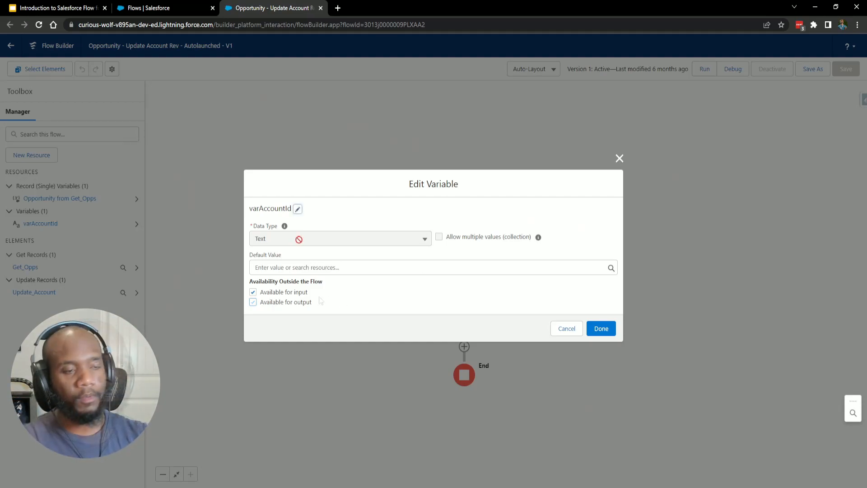
{"action": "left_click", "coordinate": [288, 304]}
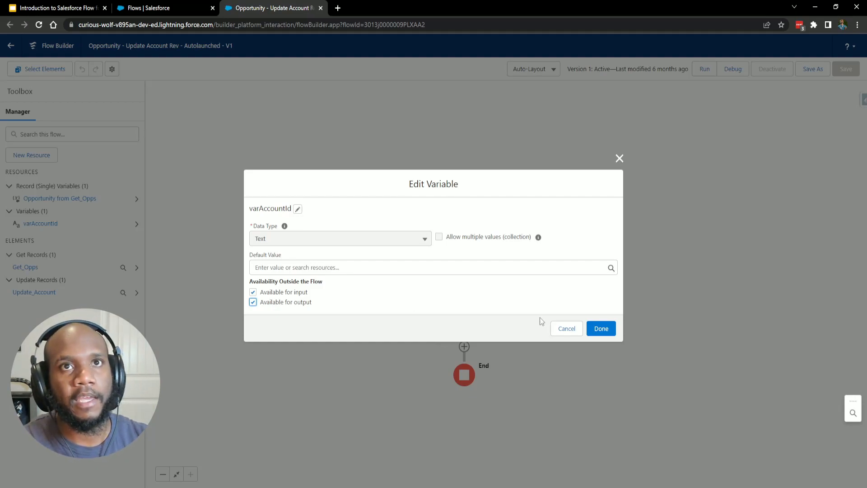
{"action": "left_click", "coordinate": [608, 335]}
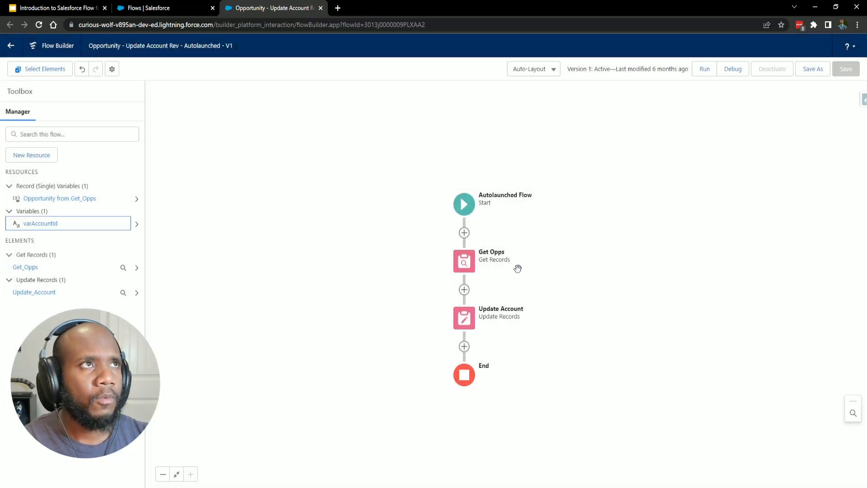
{"action": "left_click", "coordinate": [578, 254]}
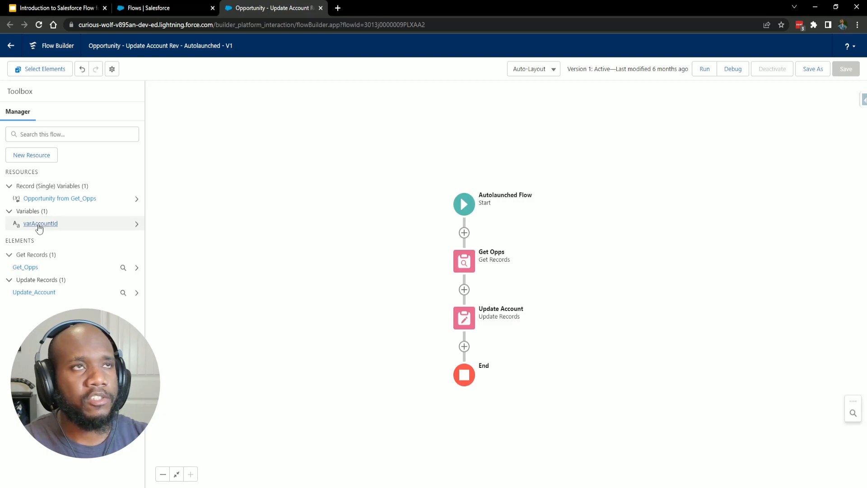
Start saving the flow as a new version rather than a new flow.
{"action": "mouse_move", "coordinate": [656, 224]}
{"action": "left_mouse_down"}
{"action": "mouse_move", "coordinate": [634, 230]}
{"action": "mouse_move", "coordinate": [633, 243]}
{"action": "mouse_move", "coordinate": [666, 230]}
{"action": "left_mouse_up"}
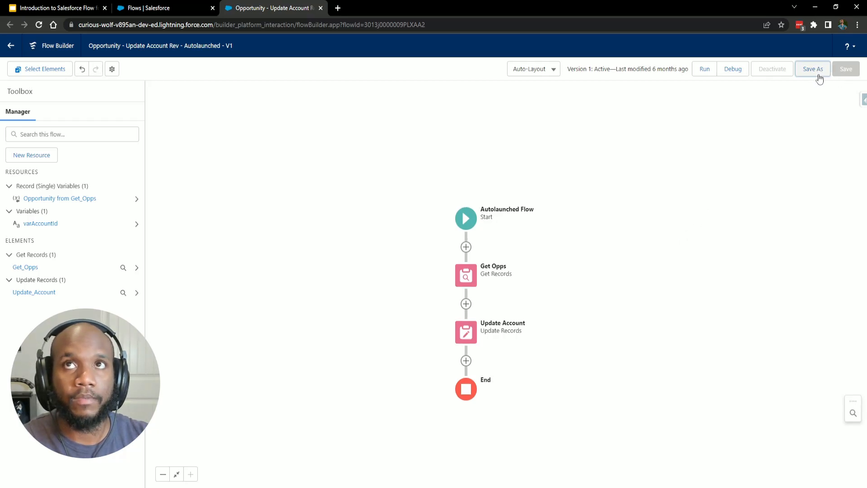
{"action": "left_click", "coordinate": [811, 69]}
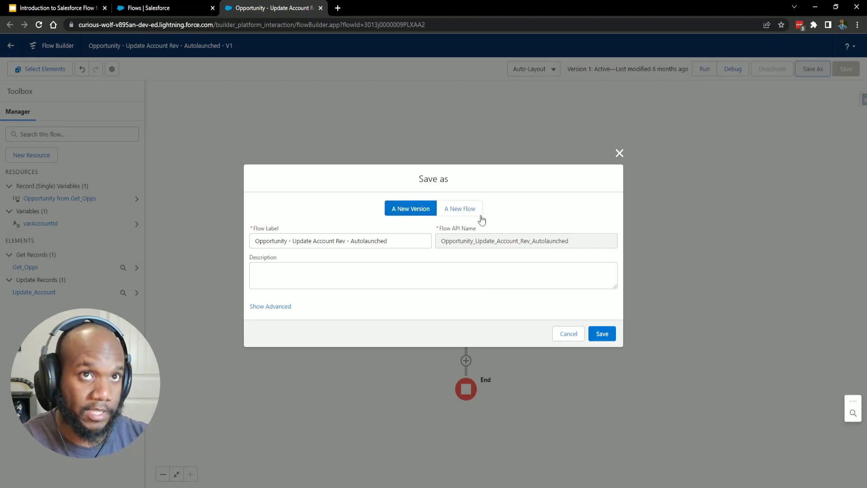
{"action": "left_click", "coordinate": [468, 212]}
{"action": "left_click", "coordinate": [416, 209]}
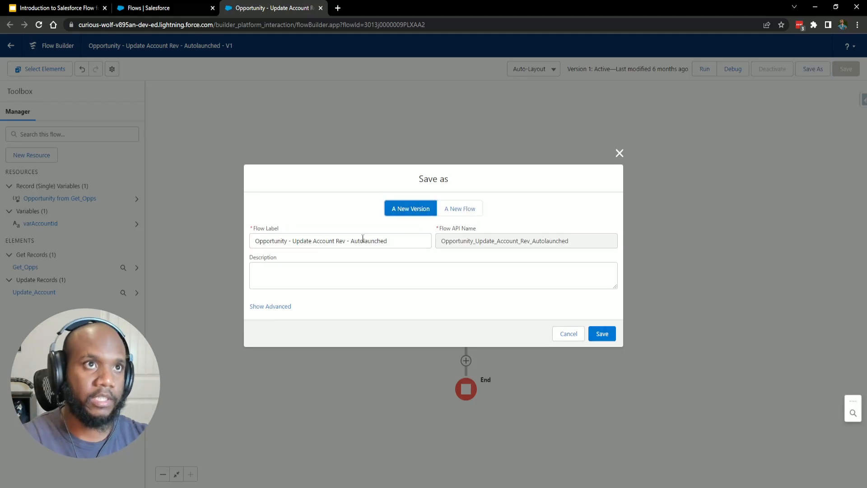
Show the advanced save options and list the How to Run the Flow choices.
{"action": "left_click", "coordinate": [278, 306]}
{"action": "scroll", "coordinate": [279, 305], "scroll_direction": "down", "scroll_amount": 3}
{"action": "scroll", "coordinate": [315, 219], "scroll_direction": "up", "scroll_amount": 3}
{"action": "scroll", "coordinate": [317, 249], "scroll_direction": "down", "scroll_amount": 2}
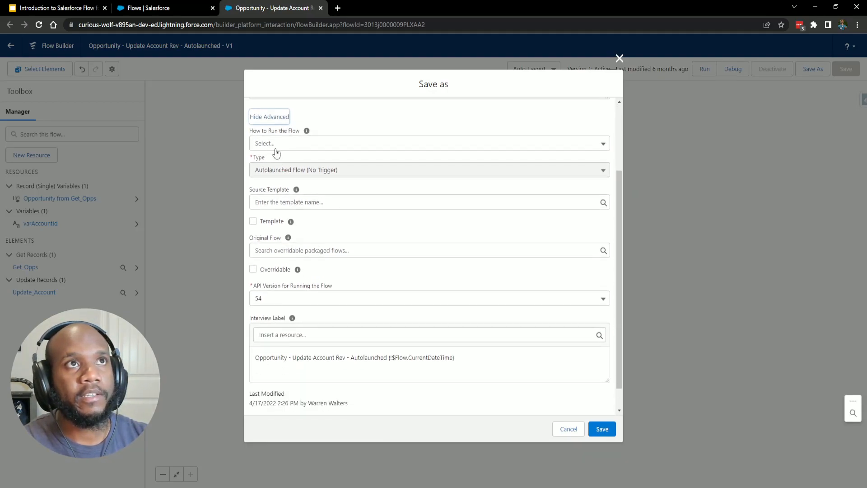
{"action": "left_click", "coordinate": [262, 143]}
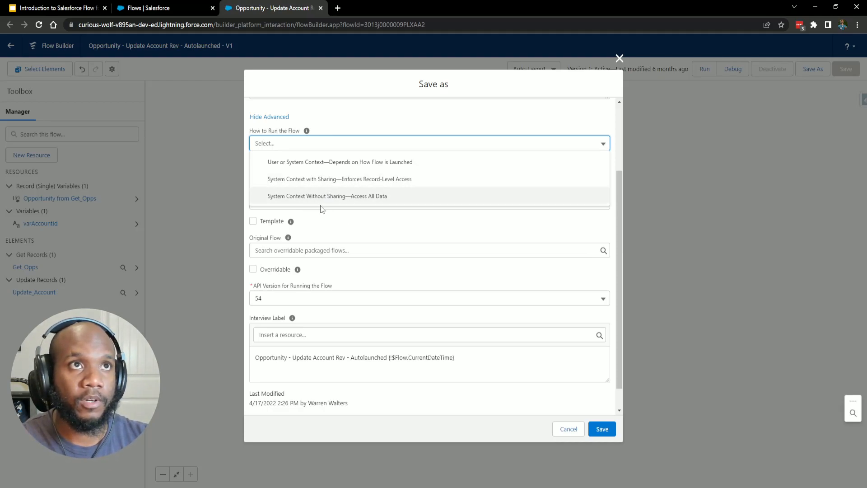
{"action": "left_click", "coordinate": [333, 219]}
{"action": "left_click", "coordinate": [296, 146]}
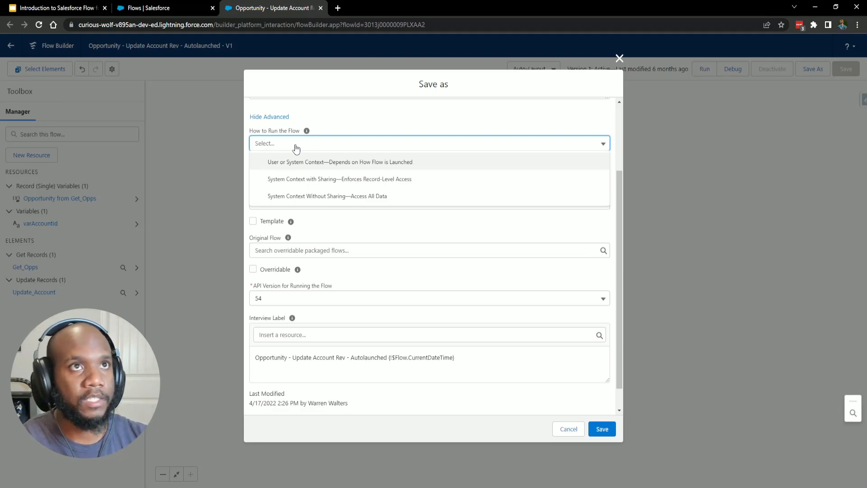
Set API Version for Running the Flow to 55 instead of 54 in the Save As dialog.
{"action": "left_click", "coordinate": [354, 224]}
{"action": "scroll", "coordinate": [361, 230], "scroll_direction": "down", "scroll_amount": 1}
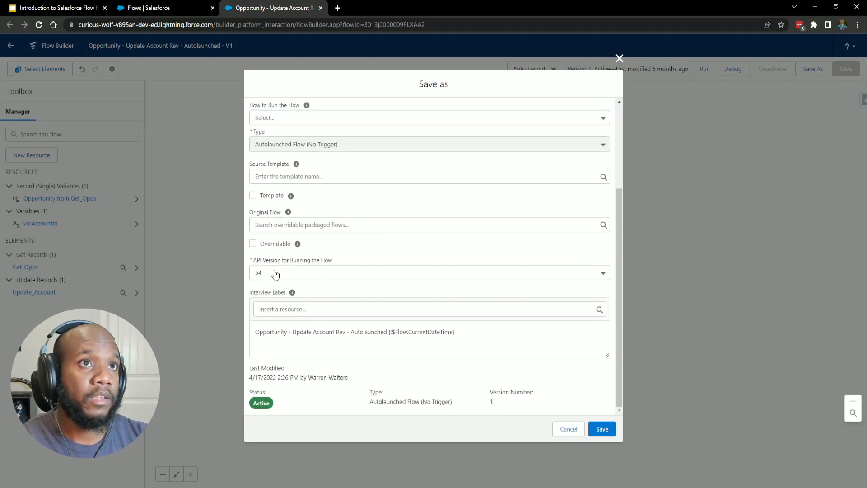
{"action": "left_click", "coordinate": [305, 273]}
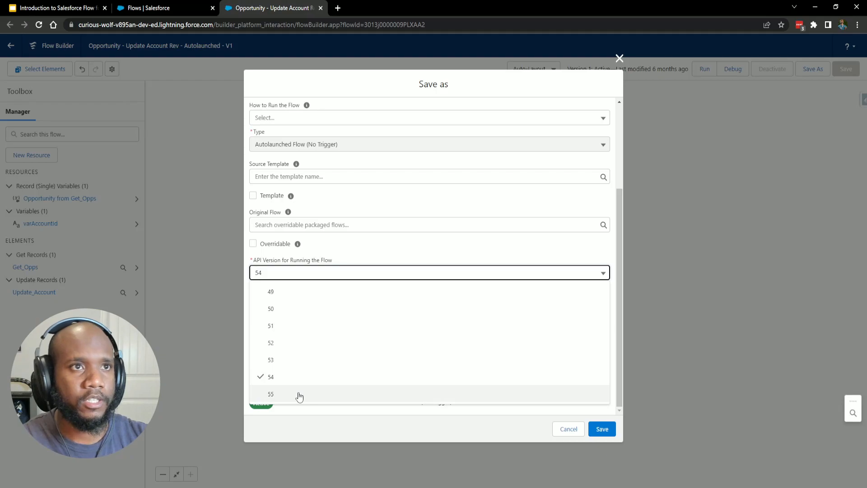
{"action": "left_click", "coordinate": [326, 398]}
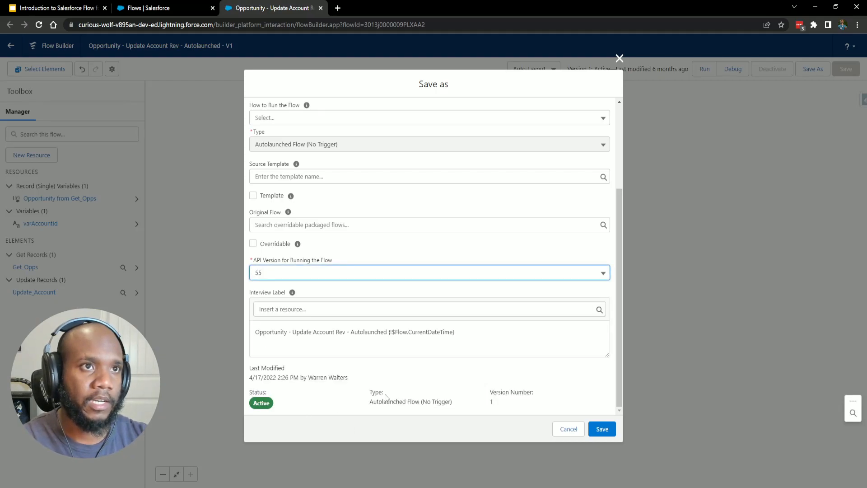
{"action": "left_click_drag", "start_coordinate": [266, 333], "coordinate": [358, 332]}
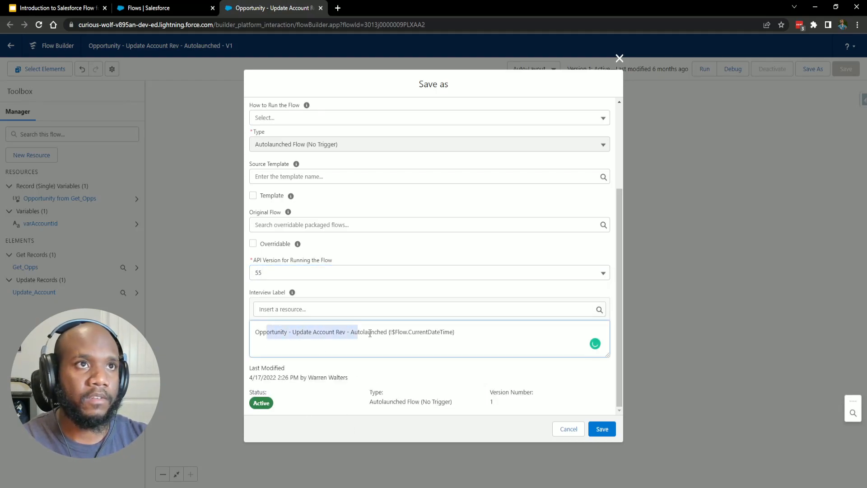
{"action": "left_click", "coordinate": [369, 332]}
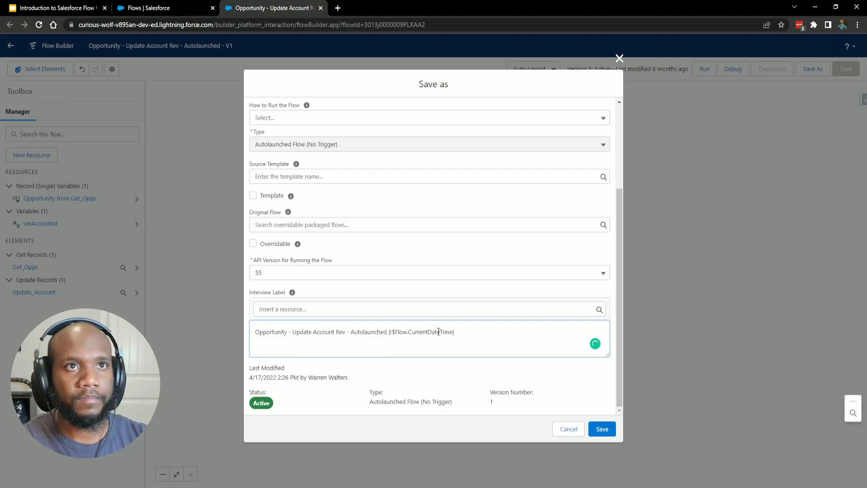
{"action": "scroll", "coordinate": [465, 336], "scroll_direction": "up", "scroll_amount": 3}
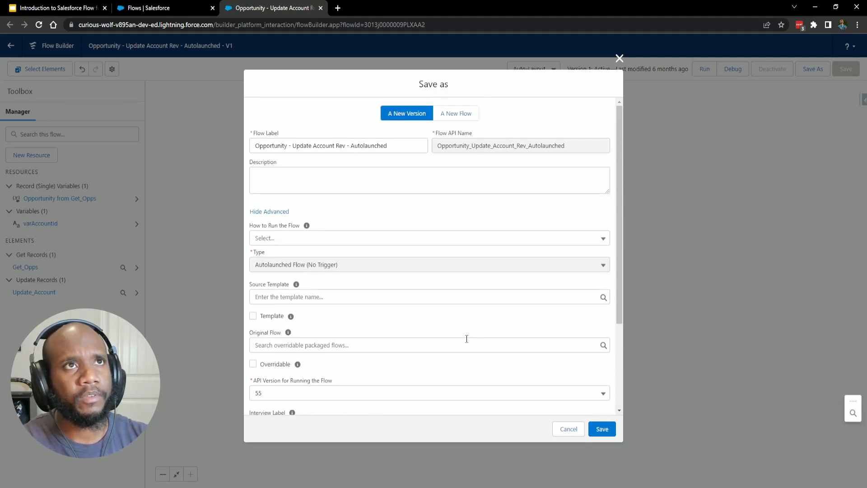
Save Version 2, delete the StageName = Closed Won condition from Get Opps, and save again.
{"action": "left_click", "coordinate": [601, 429]}
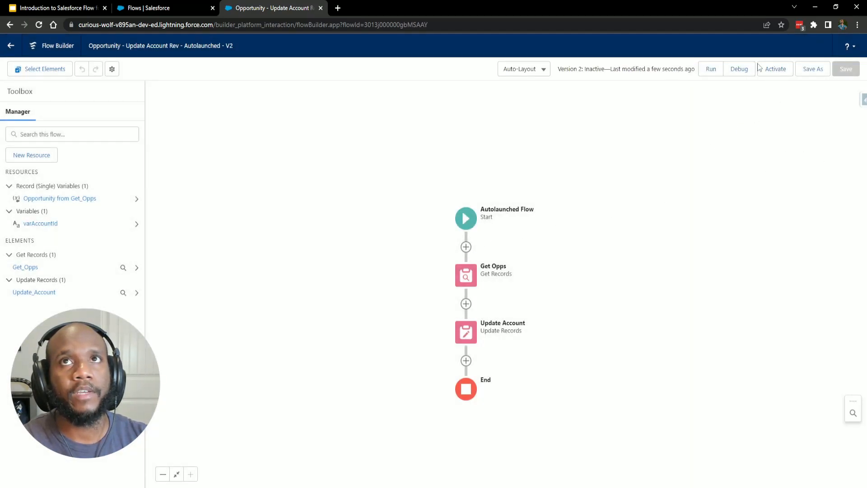
{"action": "left_click_drag", "start_coordinate": [613, 255], "coordinate": [575, 271]}
{"action": "left_click", "coordinate": [433, 298]}
{"action": "left_click", "coordinate": [433, 297]}
{"action": "left_click", "coordinate": [603, 252]}
{"action": "left_click", "coordinate": [601, 441]}
{"action": "left_click", "coordinate": [848, 72]}
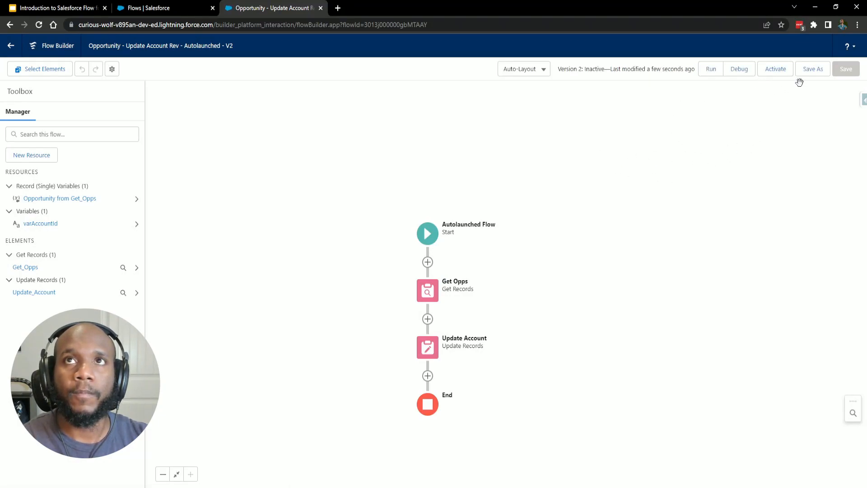
Activate Version 2 of the flow and return to the Setup Flows list.
{"action": "left_click_drag", "start_coordinate": [570, 69], "coordinate": [675, 70]}
{"action": "left_click", "coordinate": [638, 75]}
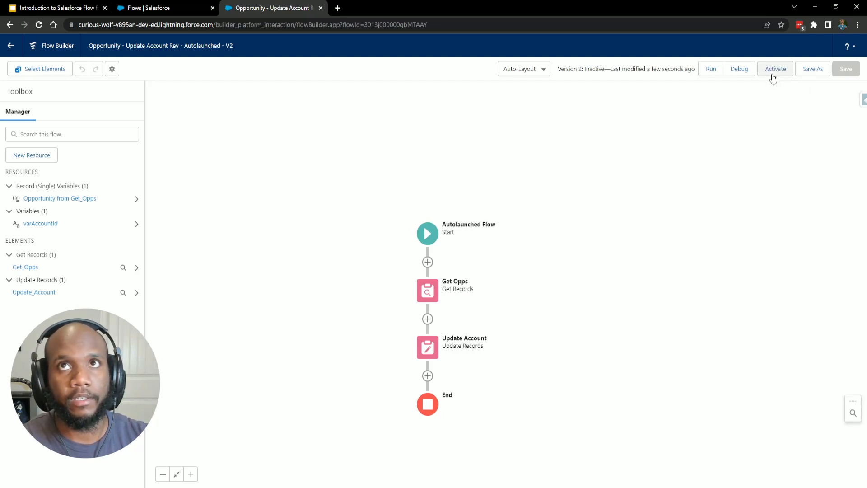
{"action": "left_click", "coordinate": [774, 73]}
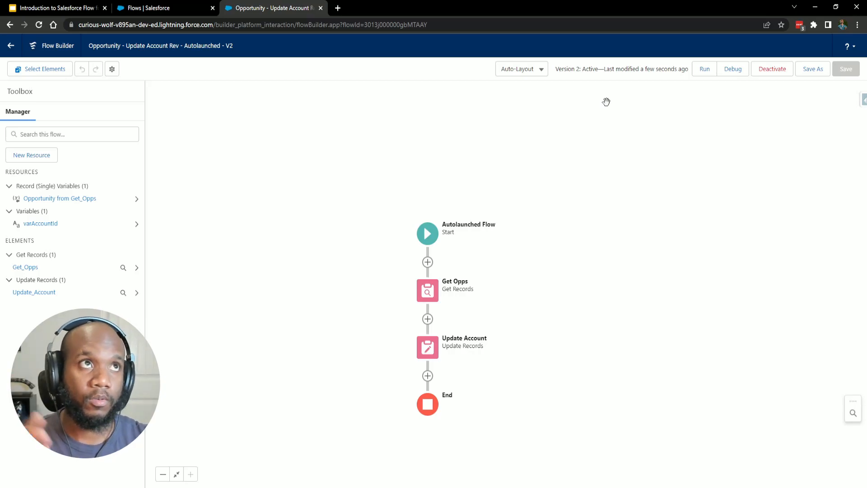
{"action": "left_click", "coordinate": [165, 11]}
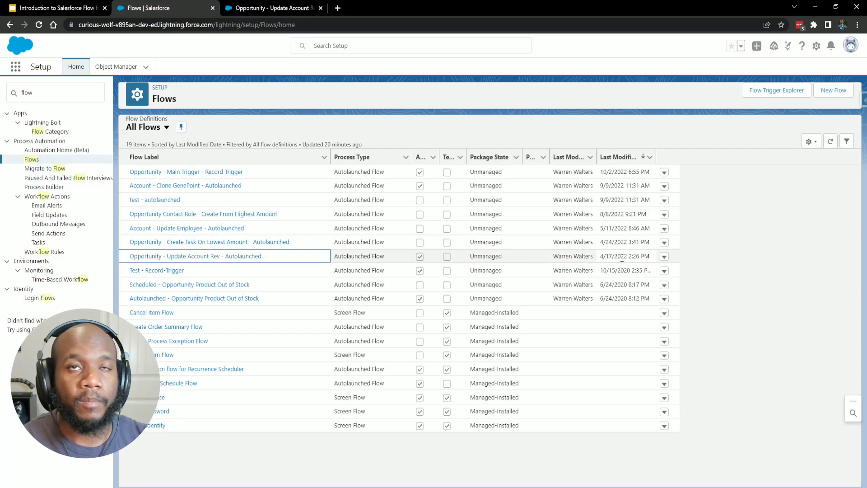
Confirm Version 2 is active on API 55 in the flow's versions, then open the Opportunity Contact Role flow.
{"action": "left_click", "coordinate": [665, 256]}
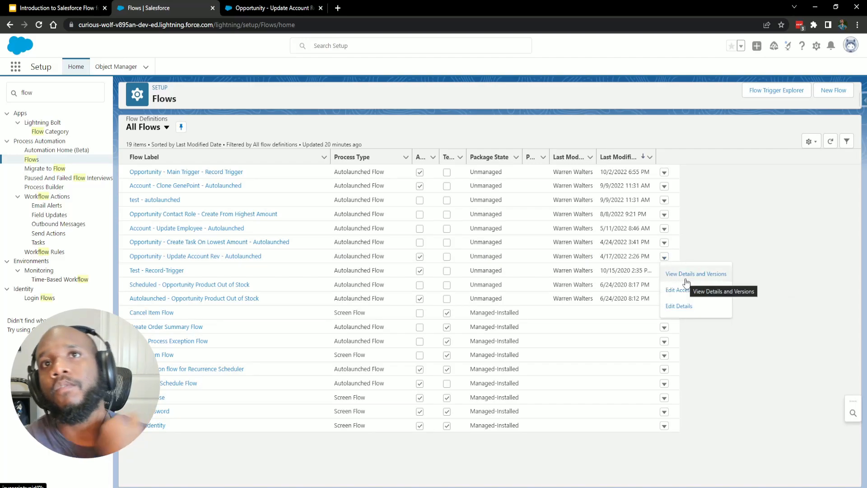
{"action": "left_click", "coordinate": [695, 275]}
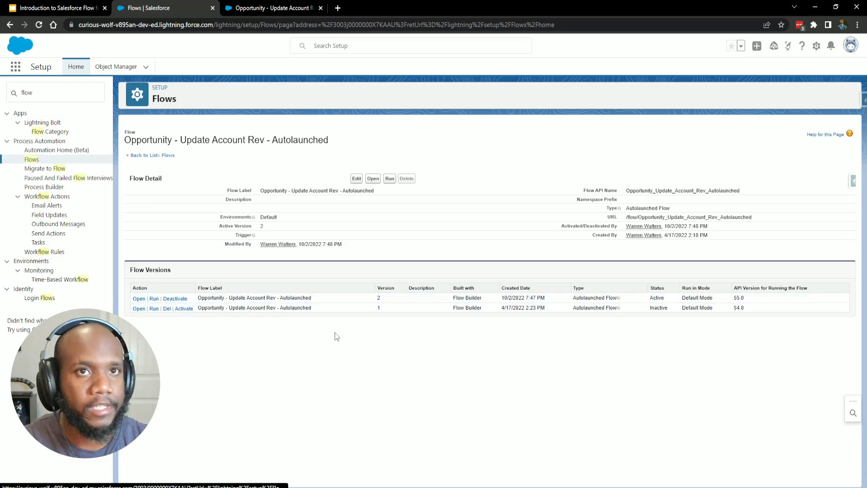
{"action": "left_click", "coordinate": [31, 159]}
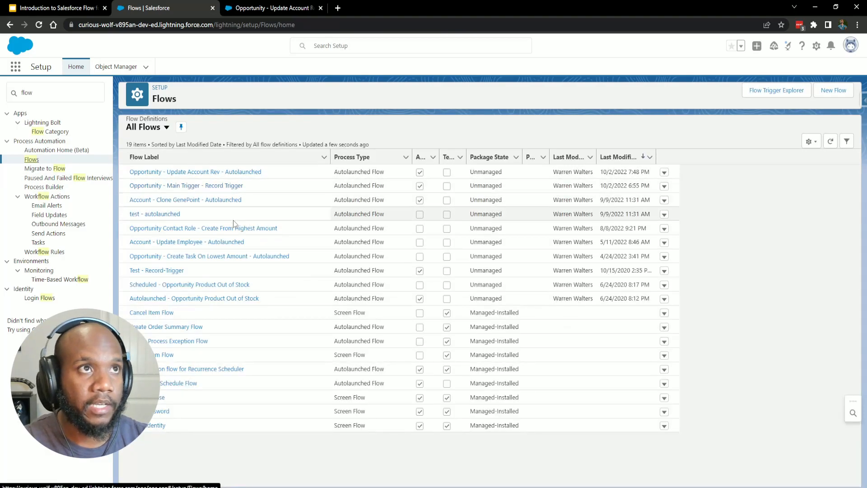
{"action": "left_click", "coordinate": [215, 229]}
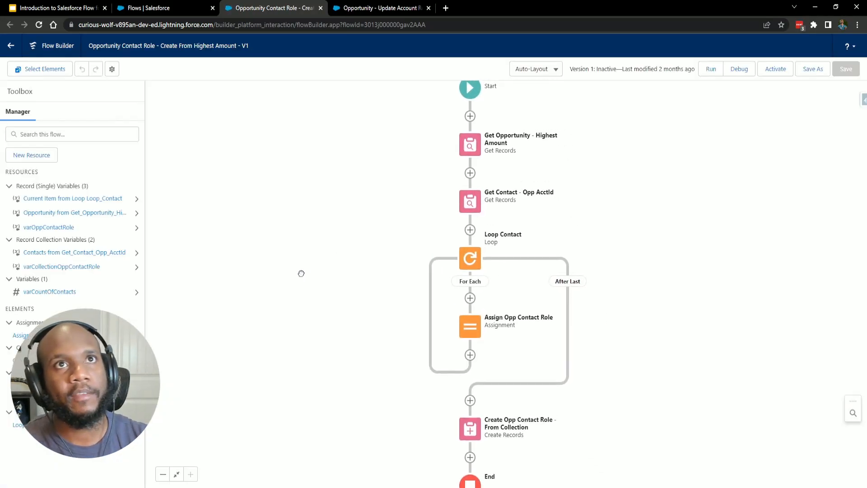
{"action": "mouse_move", "coordinate": [280, 286]}
{"action": "left_mouse_down"}
{"action": "mouse_move", "coordinate": [259, 261]}
{"action": "mouse_move", "coordinate": [270, 298]}
{"action": "left_mouse_up"}
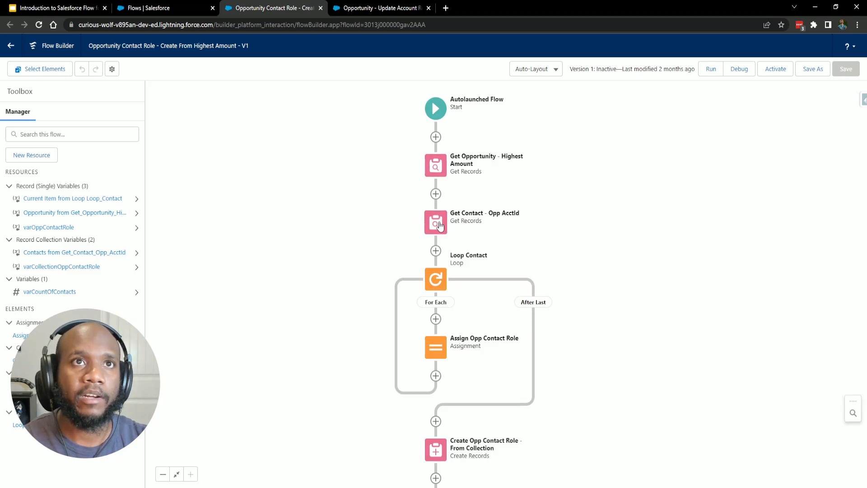
{"action": "left_click", "coordinate": [441, 284]}
{"action": "left_click", "coordinate": [446, 366]}
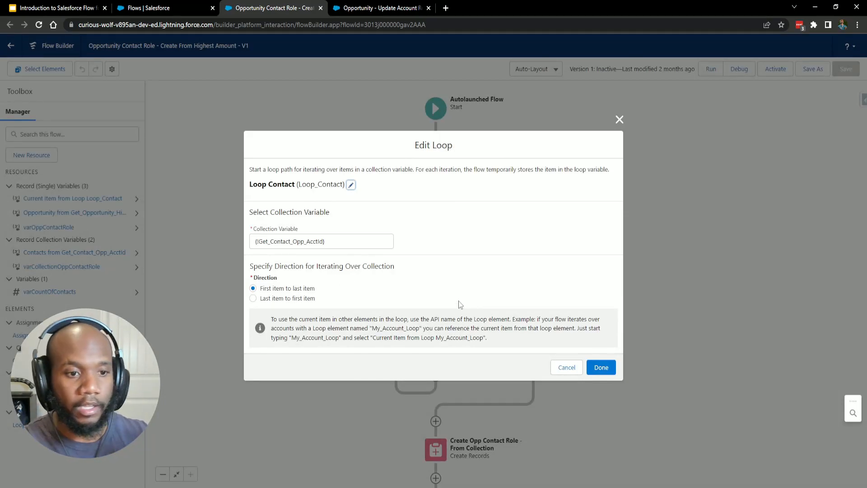
{"action": "left_click", "coordinate": [567, 367]}
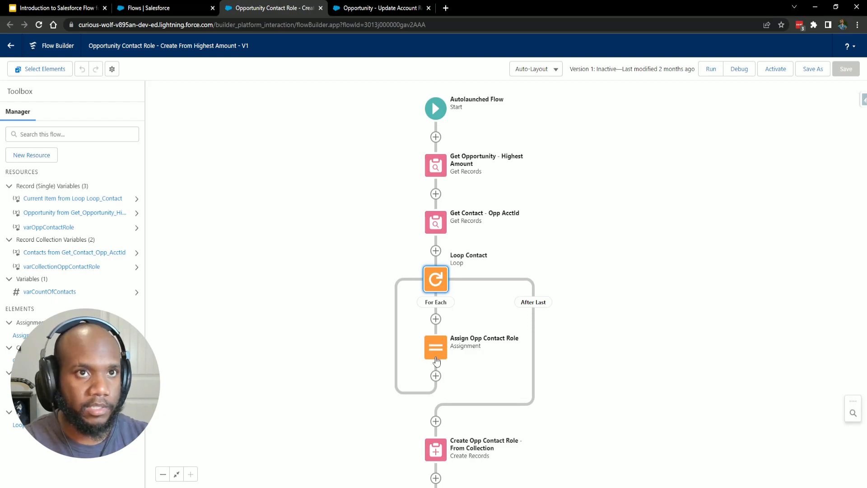
{"action": "scroll", "coordinate": [552, 374], "scroll_direction": "down", "scroll_amount": 3}
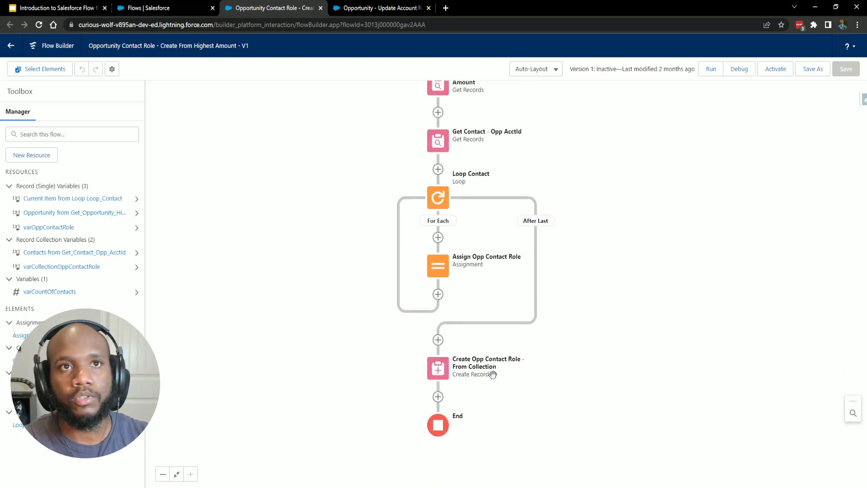
{"action": "scroll", "coordinate": [496, 403], "scroll_direction": "up", "scroll_amount": 1}
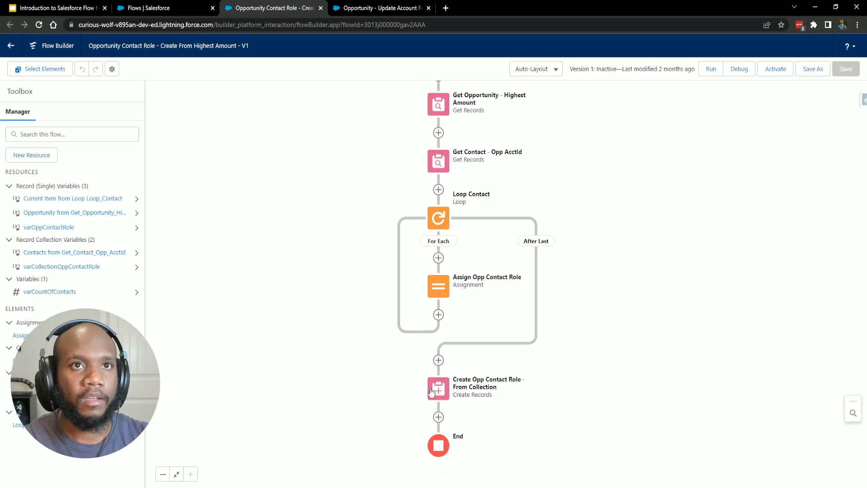
{"action": "double_click", "coordinate": [442, 391]}
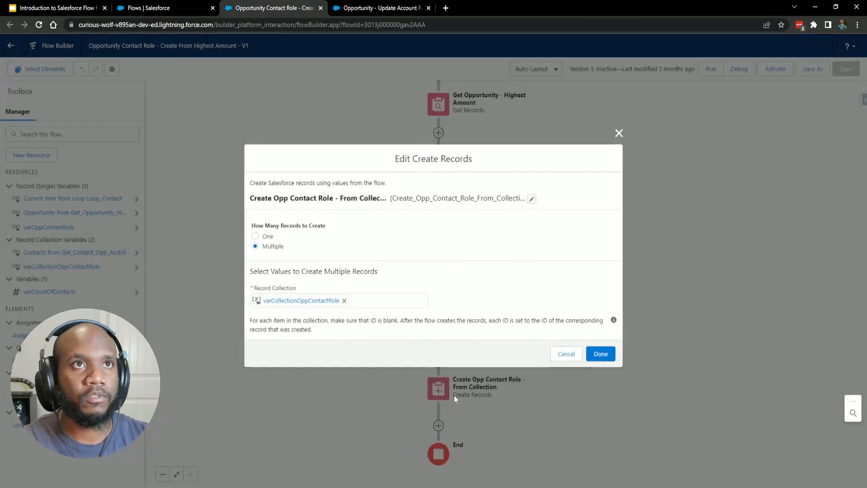
{"action": "left_click", "coordinate": [565, 354]}
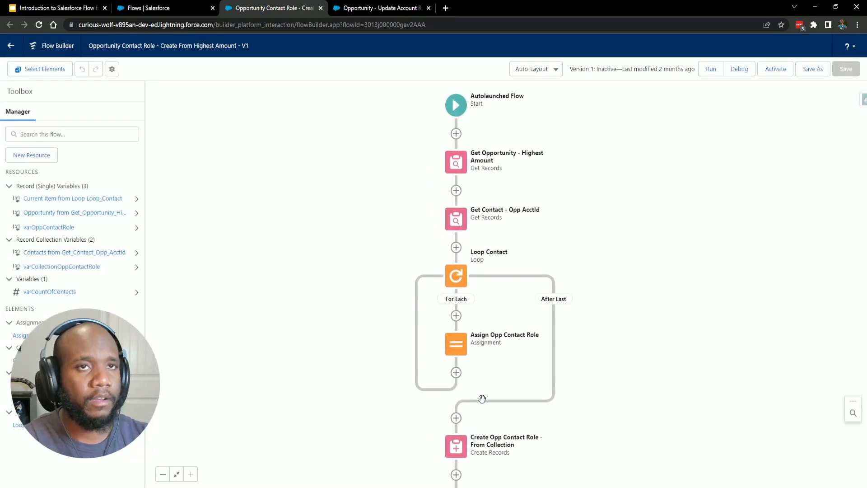
{"action": "left_click_drag", "start_coordinate": [570, 337], "coordinate": [561, 362]}
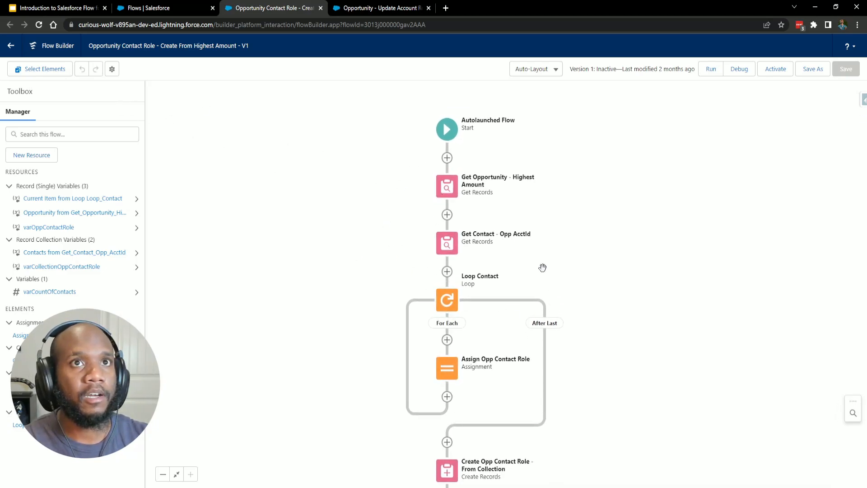
{"action": "left_click_drag", "start_coordinate": [602, 357], "coordinate": [580, 345]}
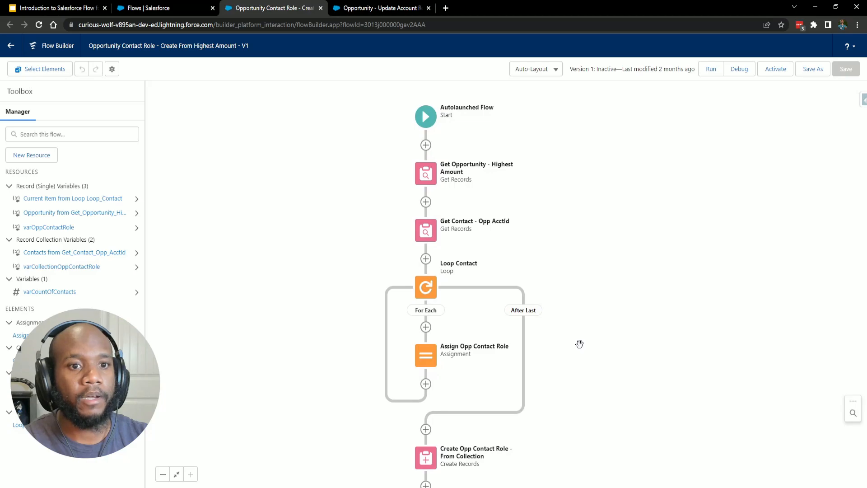
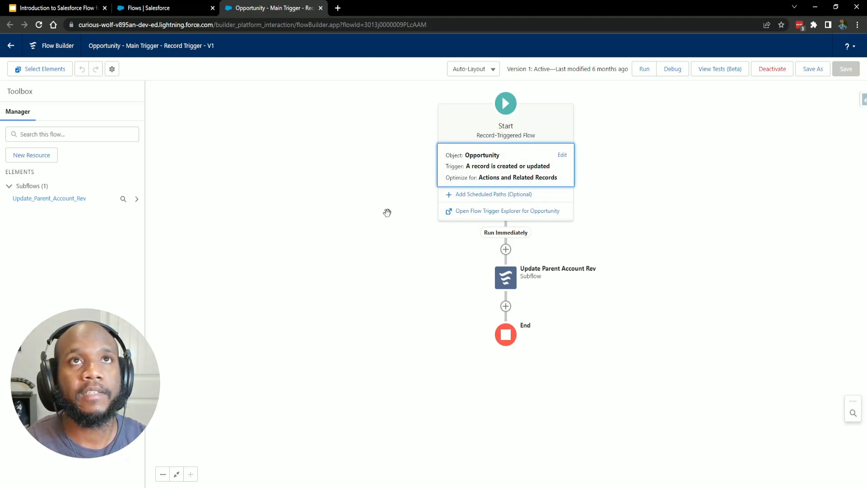
Open the Opportunity Main Trigger flow's Configure Start settings from the Start element.
{"action": "left_click", "coordinate": [561, 155]}
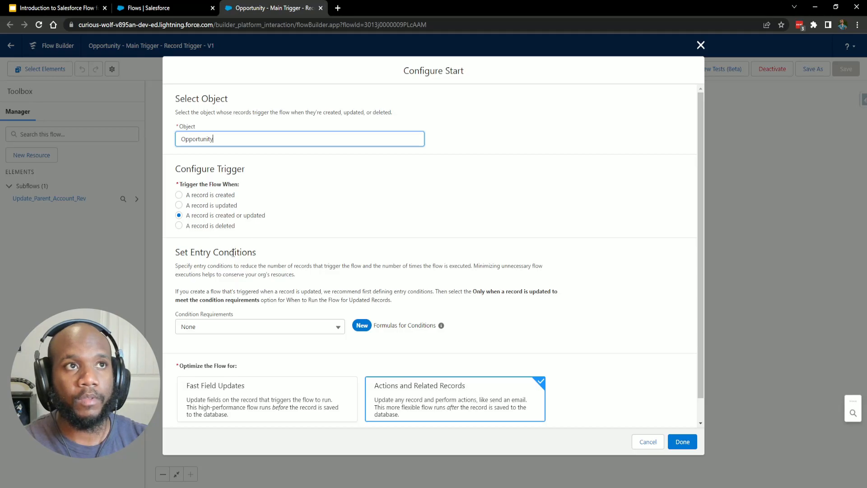
Require All Conditions Are Met (AND) with the entry condition StageName Equals Prospecting.
{"action": "scroll", "coordinate": [233, 253], "scroll_direction": "down", "scroll_amount": 1}
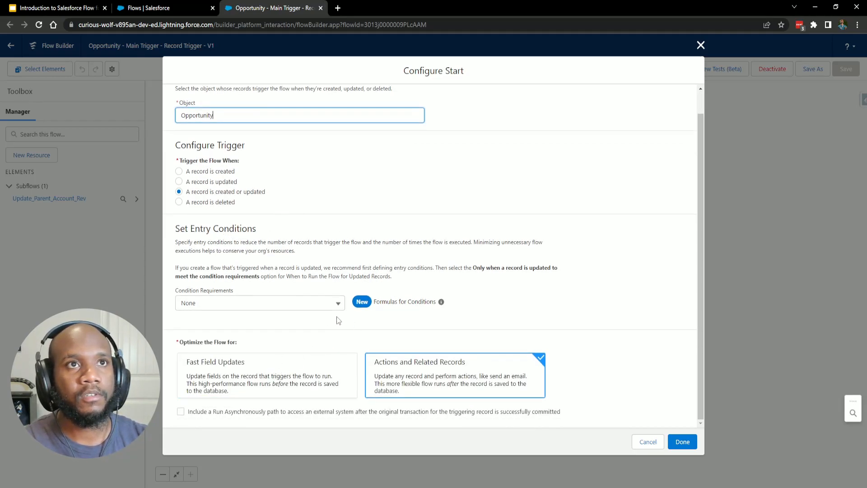
{"action": "left_click", "coordinate": [256, 308]}
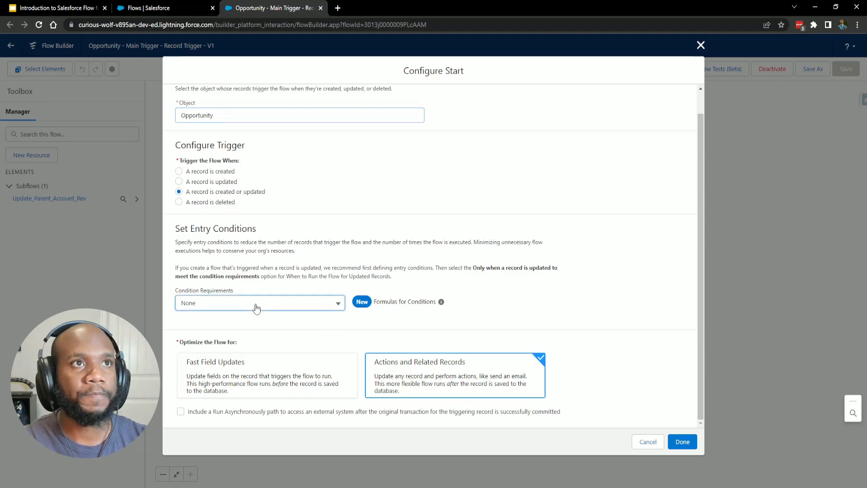
{"action": "left_click", "coordinate": [254, 339]}
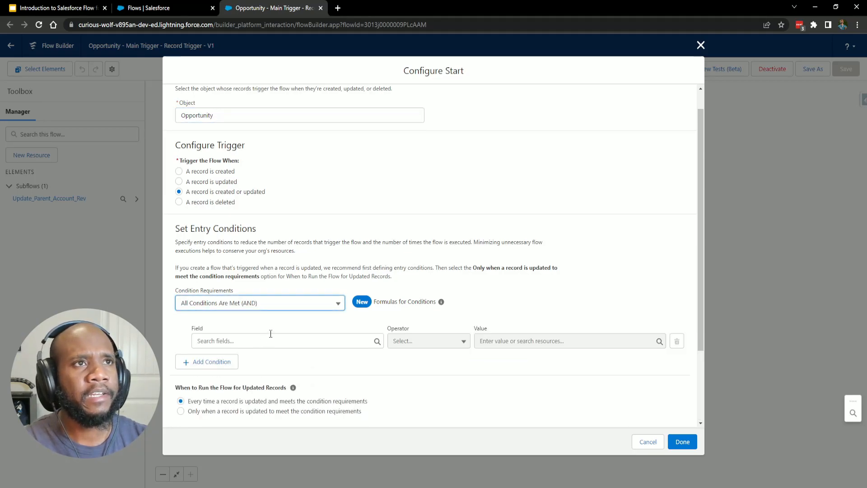
{"action": "scroll", "coordinate": [270, 334], "scroll_direction": "down", "scroll_amount": 1}
{"action": "left_click", "coordinate": [253, 295]}
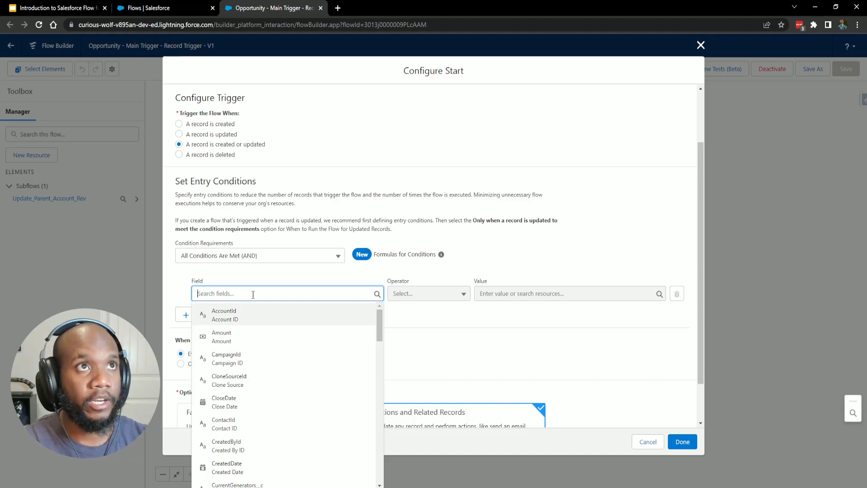
{"action": "type", "text": "stage"}
{"action": "scroll", "coordinate": [194, 149], "scroll_direction": "up", "scroll_amount": 2}
{"action": "scroll", "coordinate": [194, 152], "scroll_direction": "down", "scroll_amount": 2}
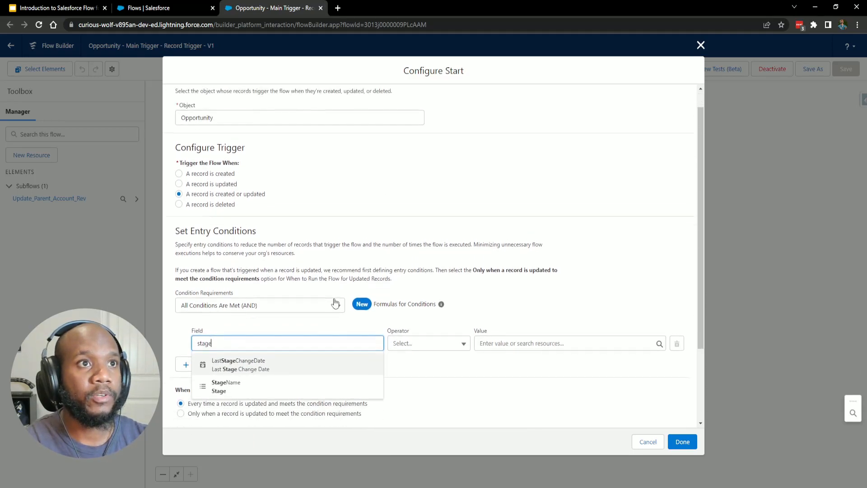
{"action": "left_click", "coordinate": [221, 313]}
{"action": "left_click", "coordinate": [498, 273]}
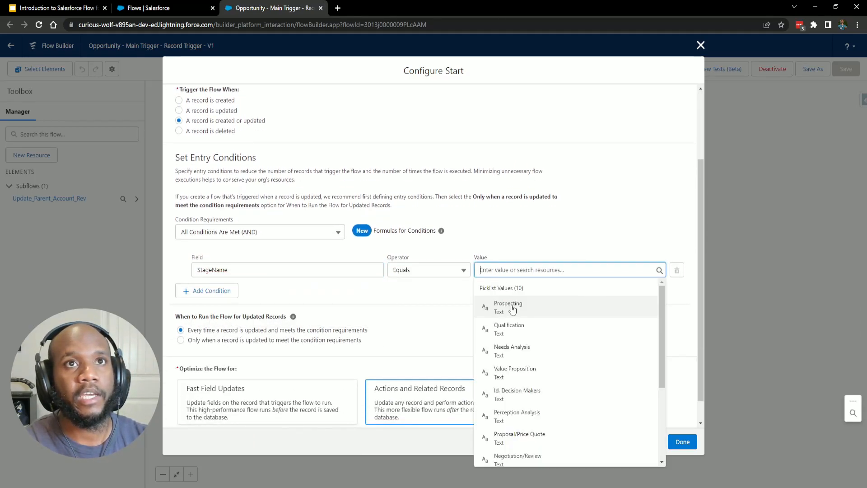
{"action": "left_click", "coordinate": [514, 307]}
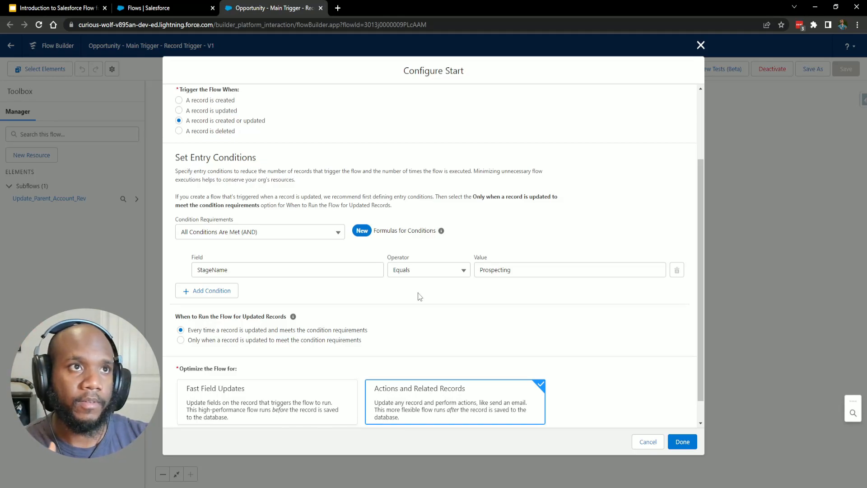
{"action": "scroll", "coordinate": [394, 298], "scroll_direction": "down", "scroll_amount": 1}
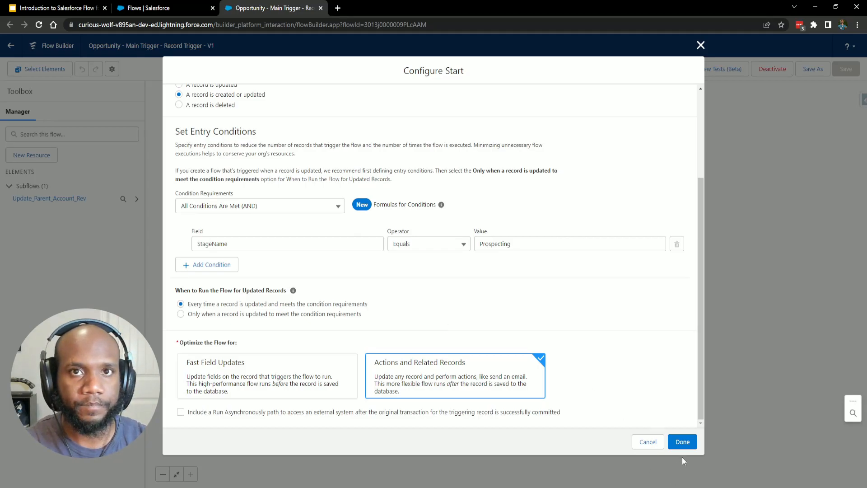
Cancel the Configure Start settings and recenter the flow diagram on the canvas.
{"action": "left_click", "coordinate": [649, 443]}
{"action": "left_click_drag", "start_coordinate": [620, 378], "coordinate": [560, 428]}
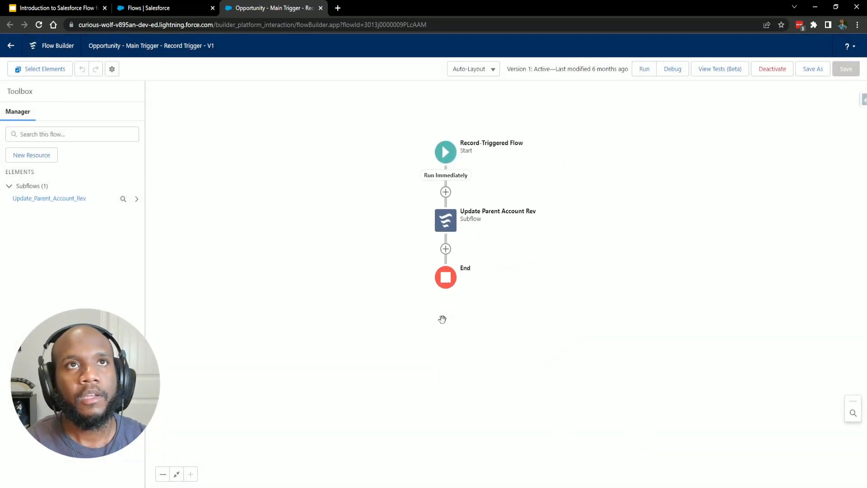
{"action": "left_click_drag", "start_coordinate": [541, 288], "coordinate": [535, 345]}
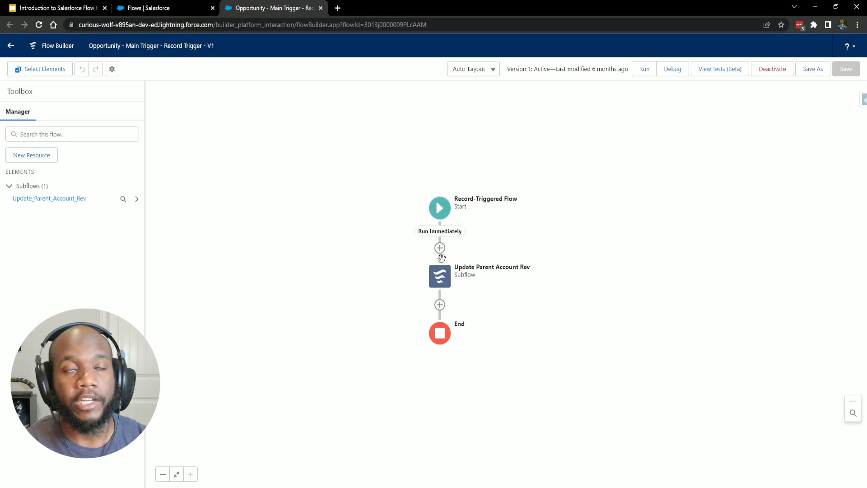
Review the Update Parent Account Rev subflow's varAccountId input {!$Record.AccountId}, closing without changes.
{"action": "left_click", "coordinate": [438, 281]}
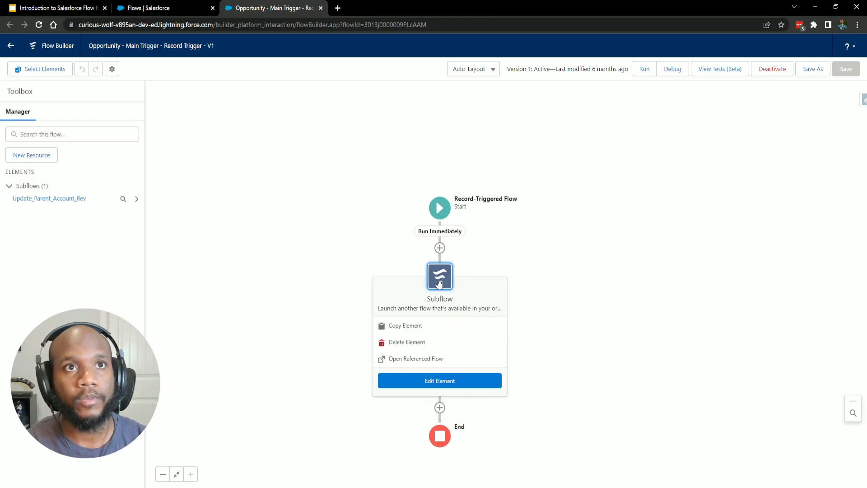
{"action": "double_click", "coordinate": [442, 277]}
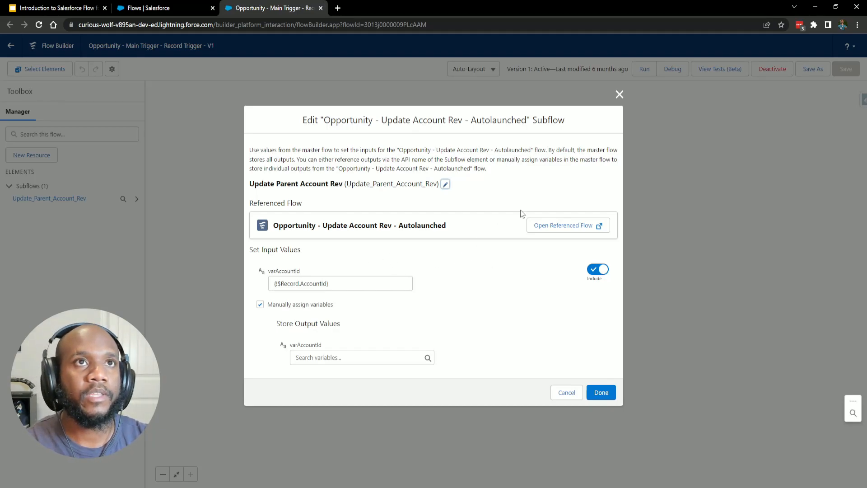
{"action": "left_click", "coordinate": [620, 94]}
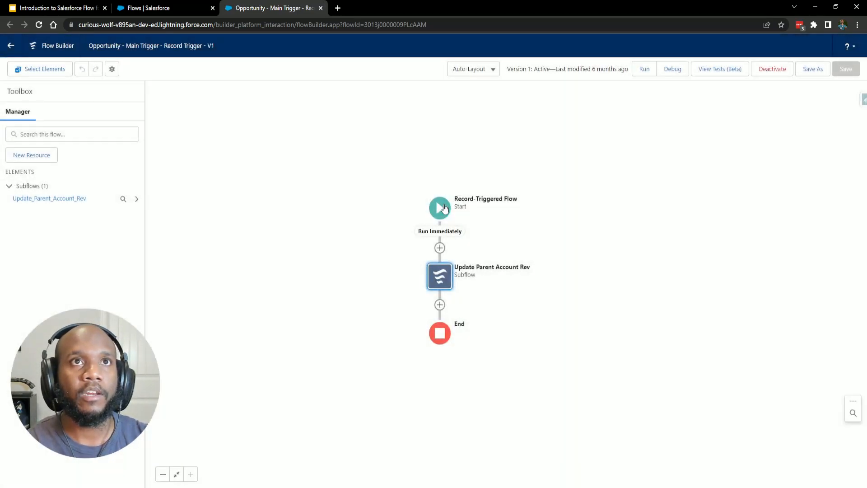
{"action": "double_click", "coordinate": [441, 279]}
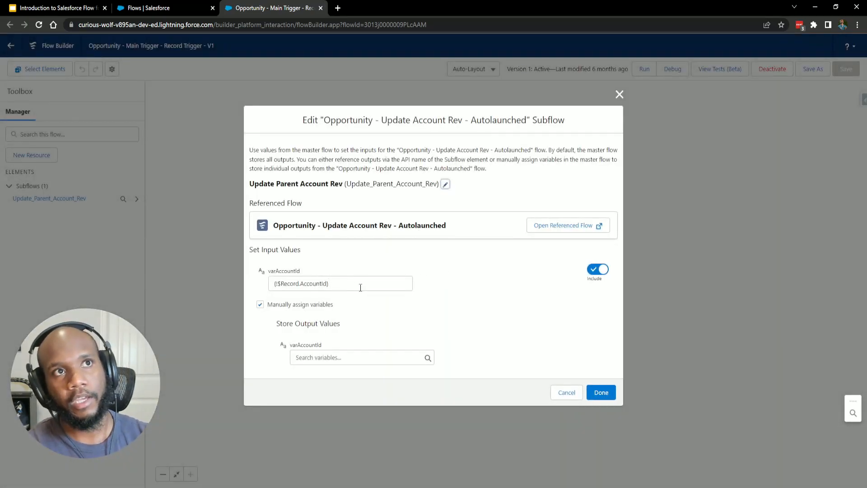
{"action": "left_click", "coordinate": [350, 281]}
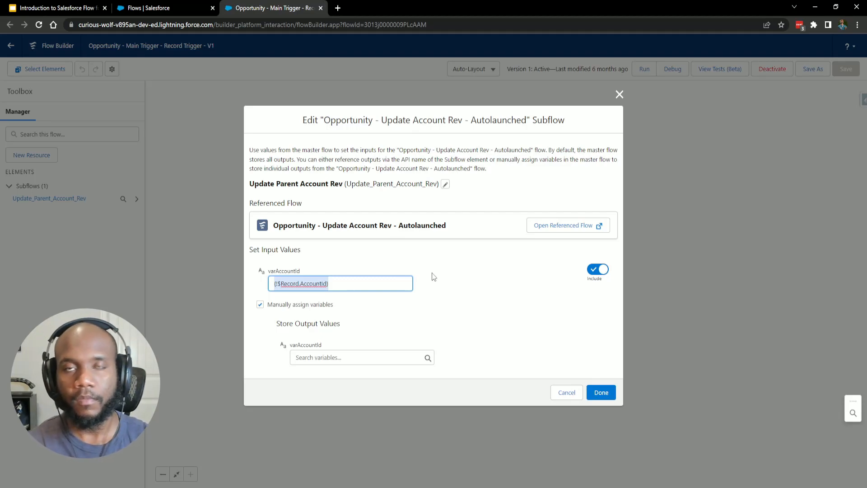
{"action": "left_click", "coordinate": [454, 283]}
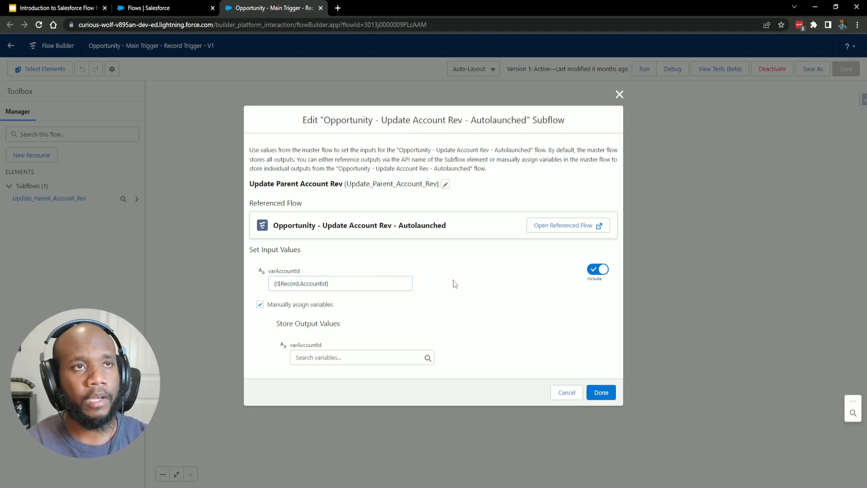
{"action": "left_click_drag", "start_coordinate": [382, 284], "coordinate": [252, 287]}
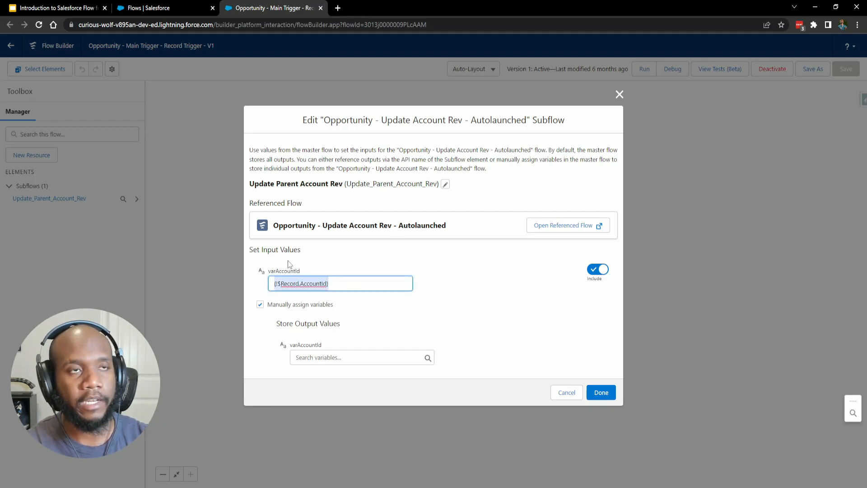
{"action": "left_click", "coordinate": [473, 302]}
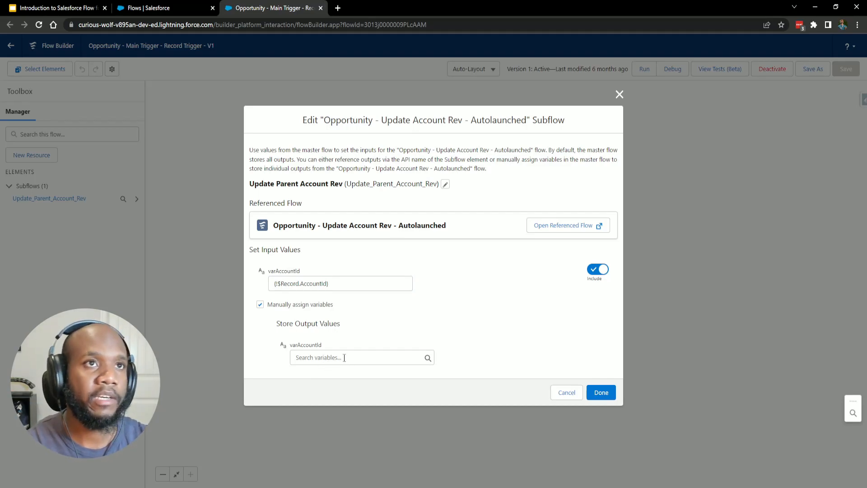
{"action": "left_click", "coordinate": [556, 393]}
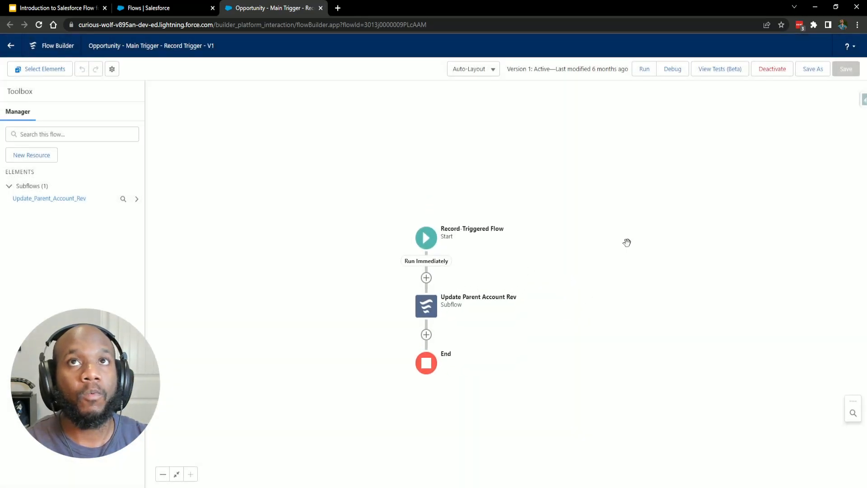
Debug the flow as an update to GenePoint SLA with Stage set to Prospecting.
{"action": "left_click", "coordinate": [672, 68]}
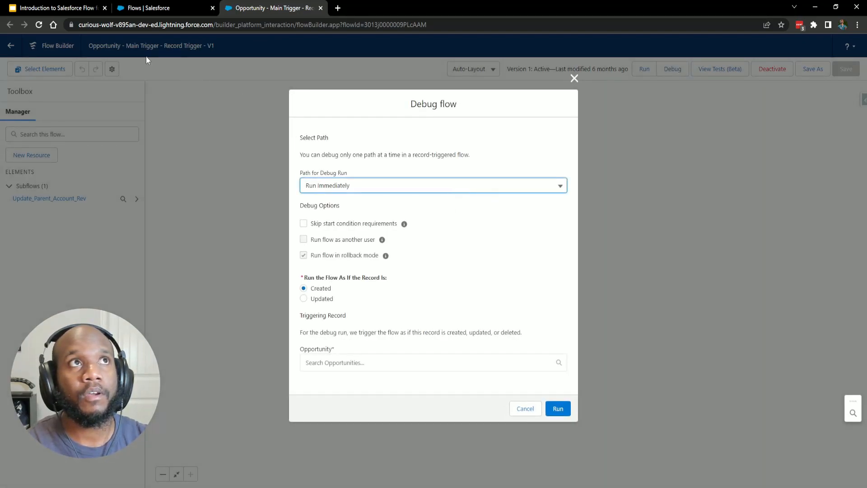
{"action": "left_click", "coordinate": [322, 302]}
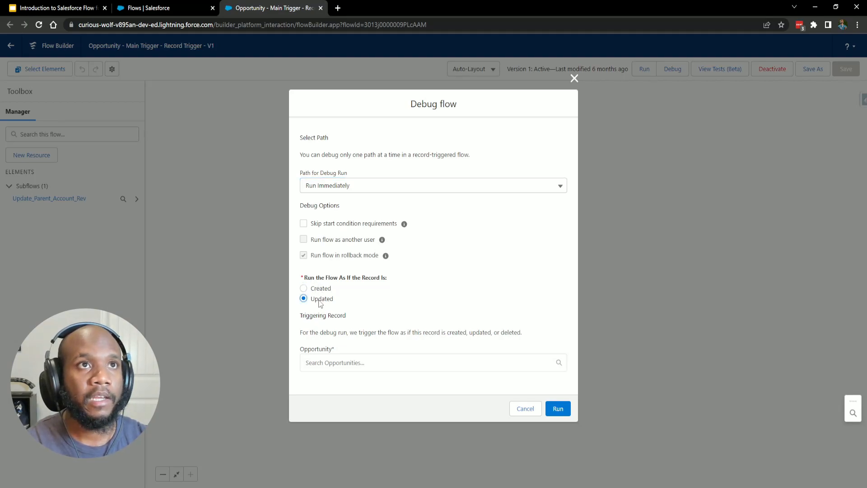
{"action": "left_click", "coordinate": [367, 363]}
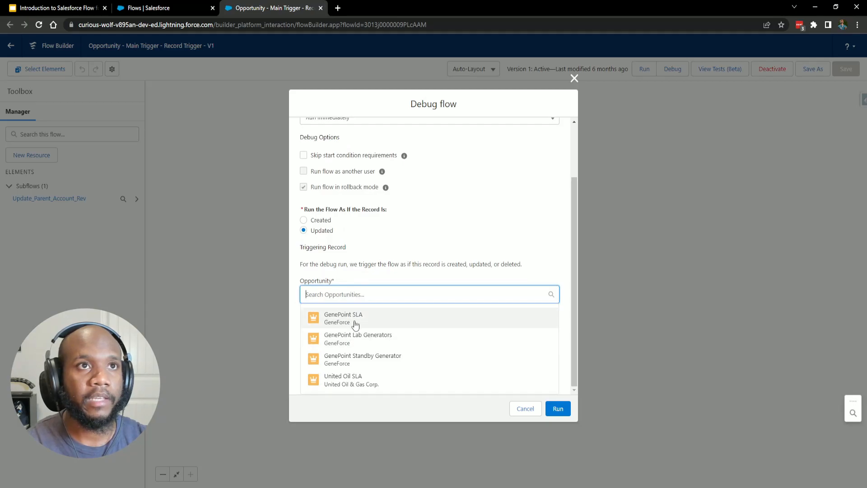
{"action": "left_click", "coordinate": [353, 321]}
{"action": "scroll", "coordinate": [389, 316], "scroll_direction": "down", "scroll_amount": 6}
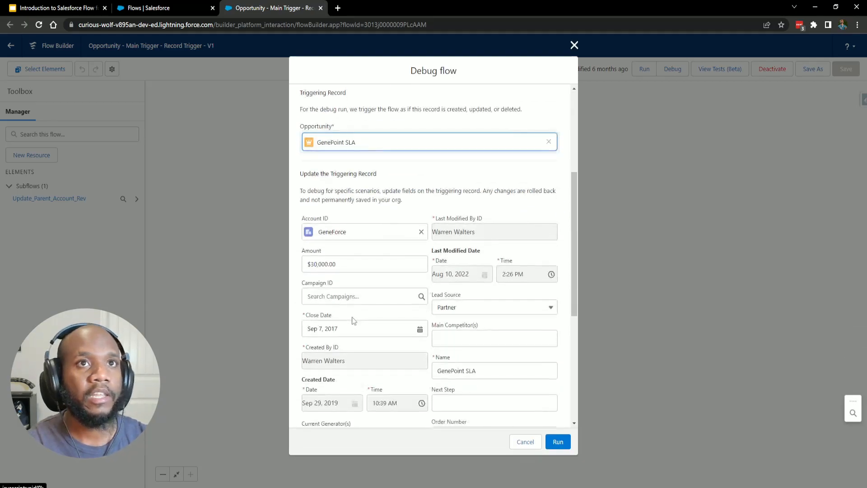
{"action": "scroll", "coordinate": [409, 294], "scroll_direction": "down", "scroll_amount": 3}
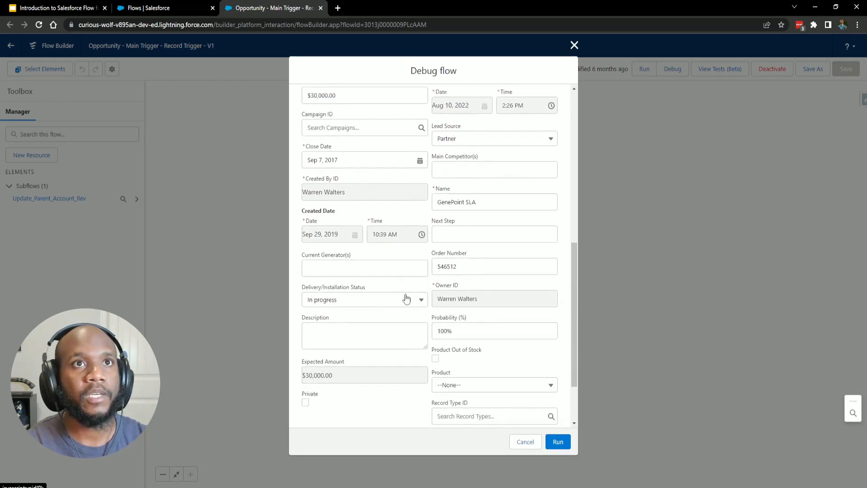
{"action": "scroll", "coordinate": [405, 301], "scroll_direction": "down", "scroll_amount": 2}
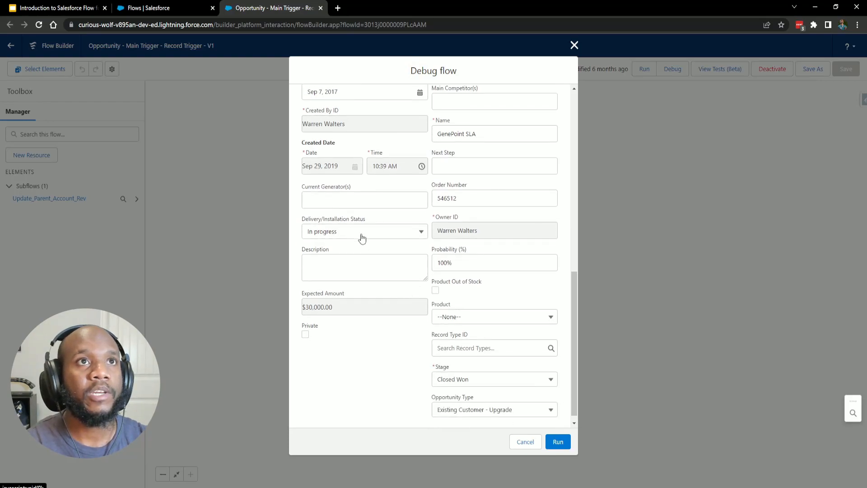
{"action": "scroll", "coordinate": [452, 325], "scroll_direction": "down", "scroll_amount": 1}
{"action": "left_click", "coordinate": [465, 371]}
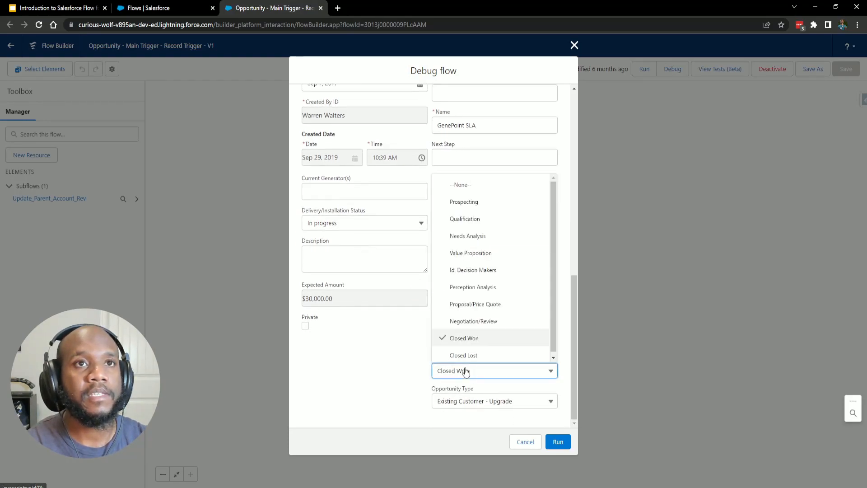
{"action": "left_click", "coordinate": [467, 201]}
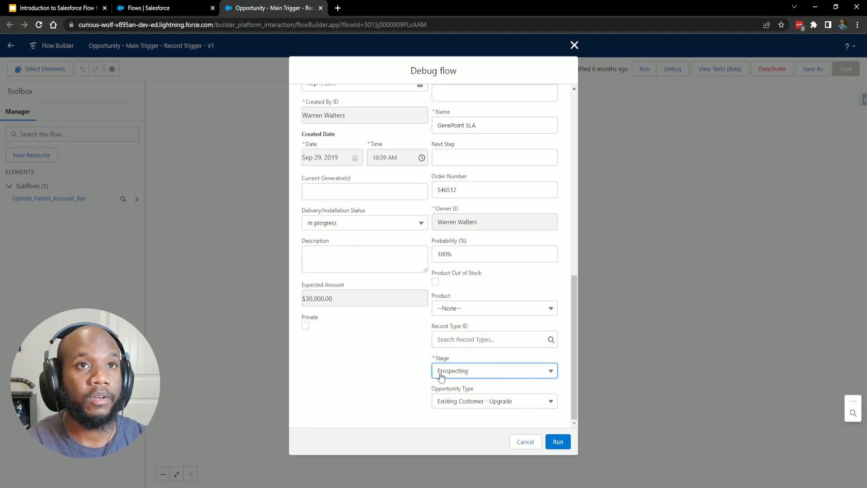
{"action": "left_click", "coordinate": [559, 442]}
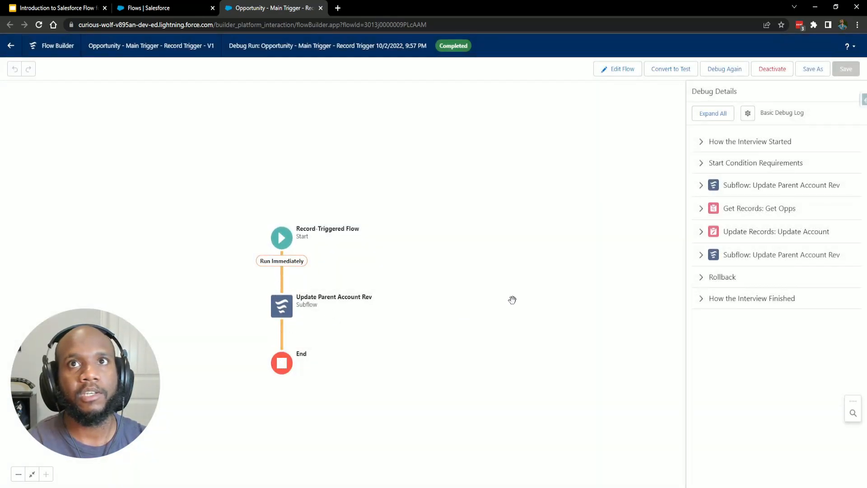
Expand the Subflow, Get Opps, Update Account and lower Subflow entries in the debug log.
{"action": "left_click", "coordinate": [701, 185]}
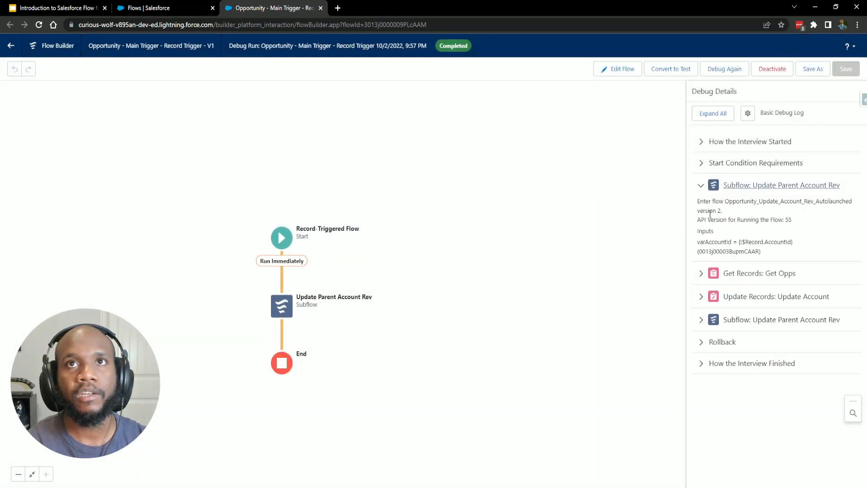
{"action": "left_click", "coordinate": [701, 274]}
{"action": "left_click", "coordinate": [701, 365]}
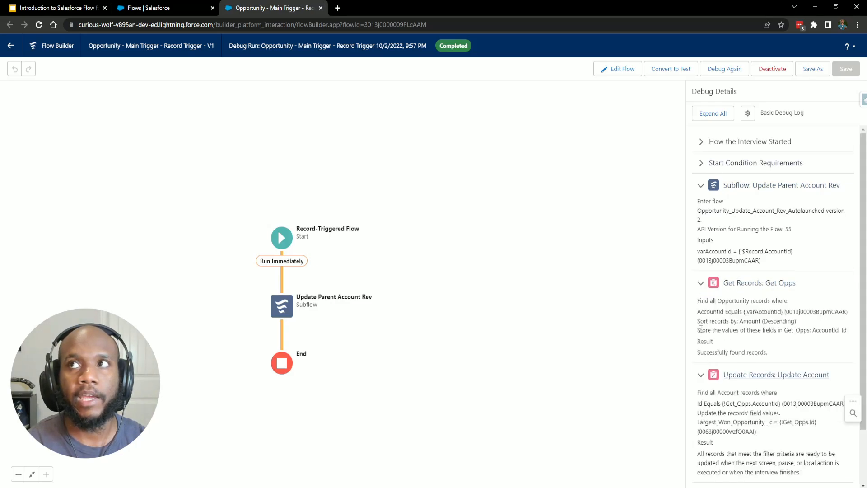
{"action": "scroll", "coordinate": [714, 406], "scroll_direction": "down", "scroll_amount": 1}
{"action": "left_click", "coordinate": [701, 429]}
{"action": "scroll", "coordinate": [703, 429], "scroll_direction": "down", "scroll_amount": 1}
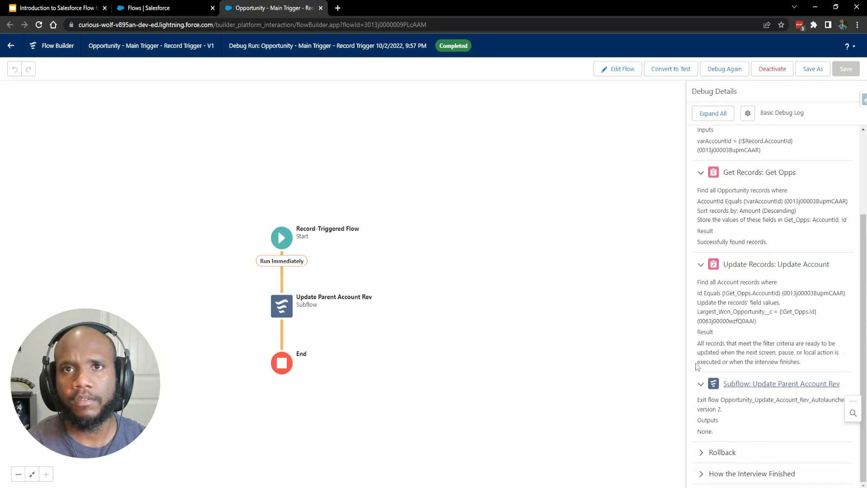
{"action": "scroll", "coordinate": [734, 191], "scroll_direction": "up", "scroll_amount": 2}
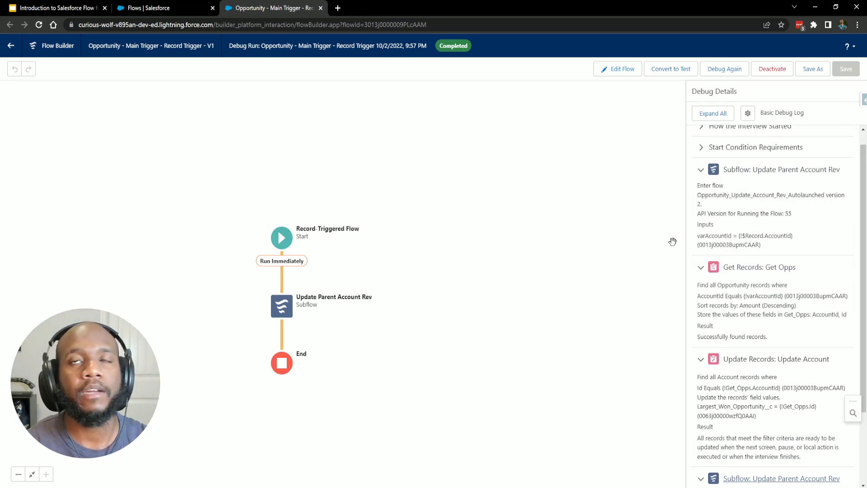
{"action": "scroll", "coordinate": [695, 253], "scroll_direction": "up", "scroll_amount": 1}
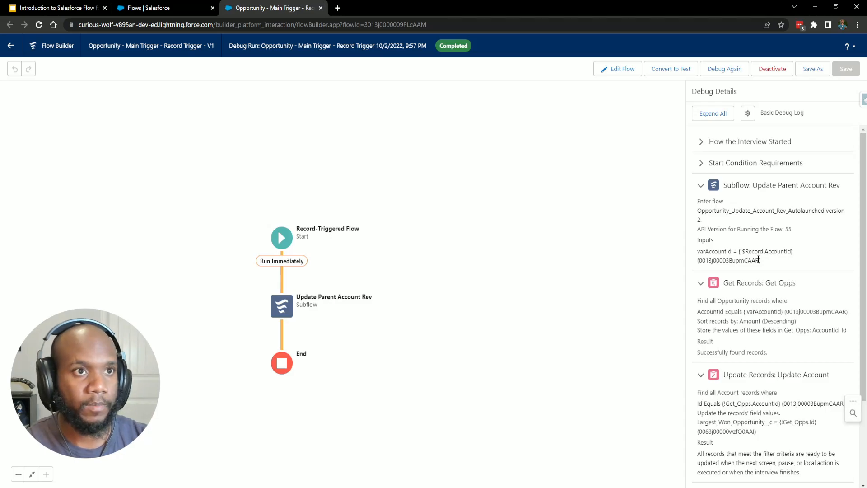
{"action": "left_click", "coordinate": [678, 70]}
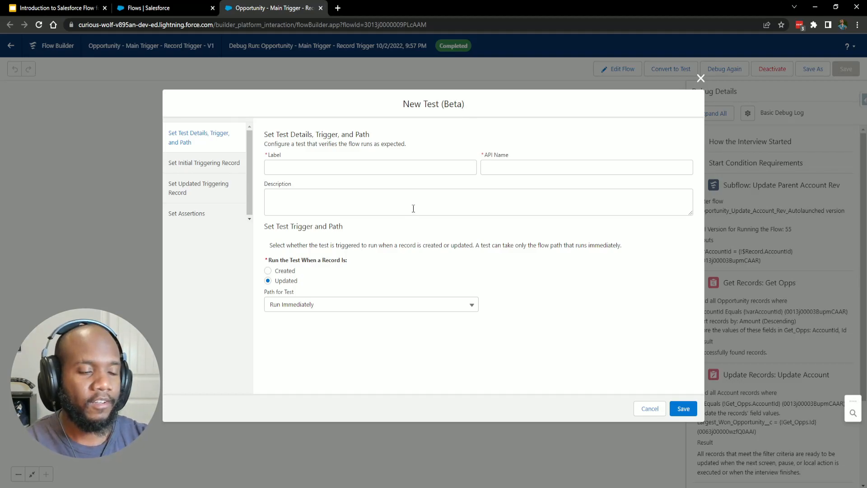
{"action": "left_click", "coordinate": [213, 166]}
{"action": "scroll", "coordinate": [391, 231], "scroll_direction": "down", "scroll_amount": 5}
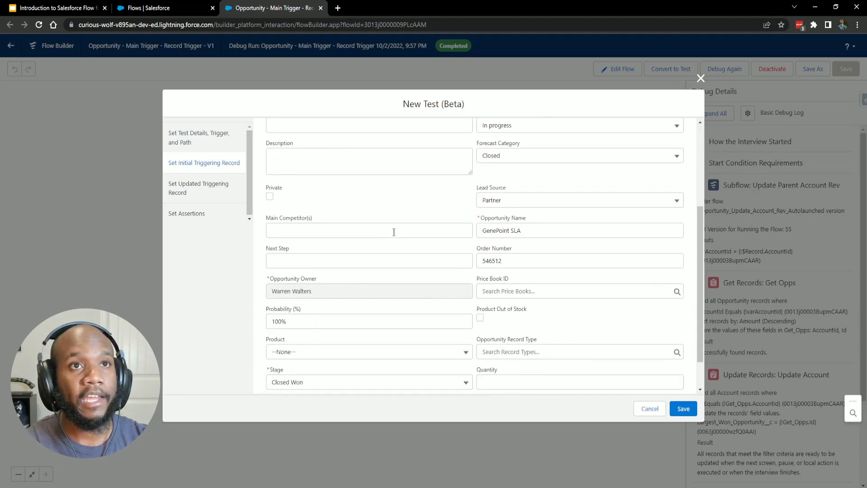
{"action": "left_click", "coordinate": [210, 194]}
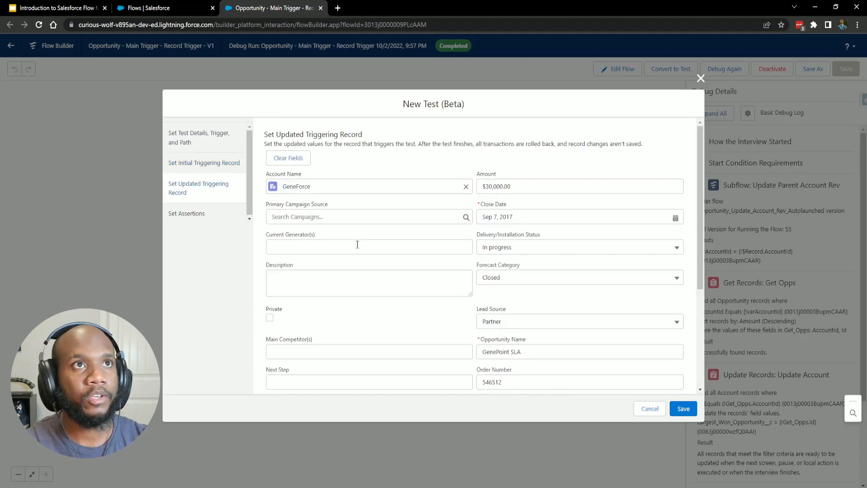
{"action": "scroll", "coordinate": [444, 178], "scroll_direction": "down", "scroll_amount": 5}
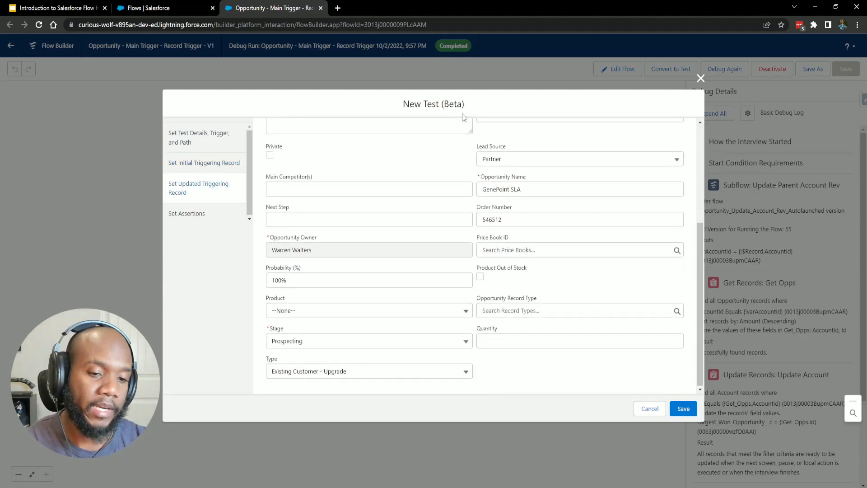
{"action": "scroll", "coordinate": [462, 199], "scroll_direction": "up", "scroll_amount": 1}
{"action": "scroll", "coordinate": [462, 198], "scroll_direction": "up", "scroll_amount": 3}
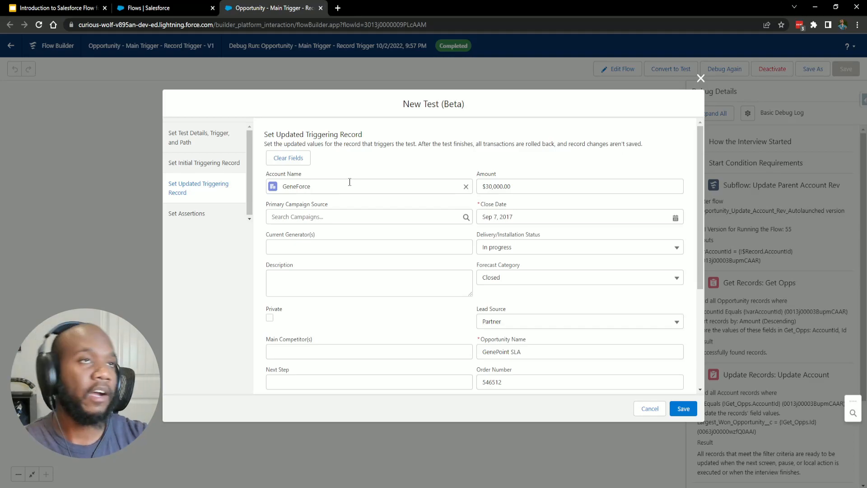
{"action": "left_click", "coordinate": [219, 220]}
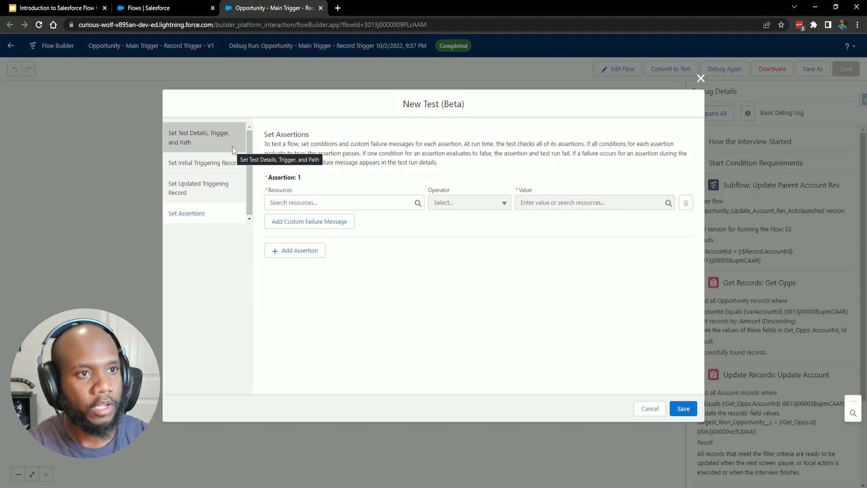
{"action": "left_click", "coordinate": [232, 147]}
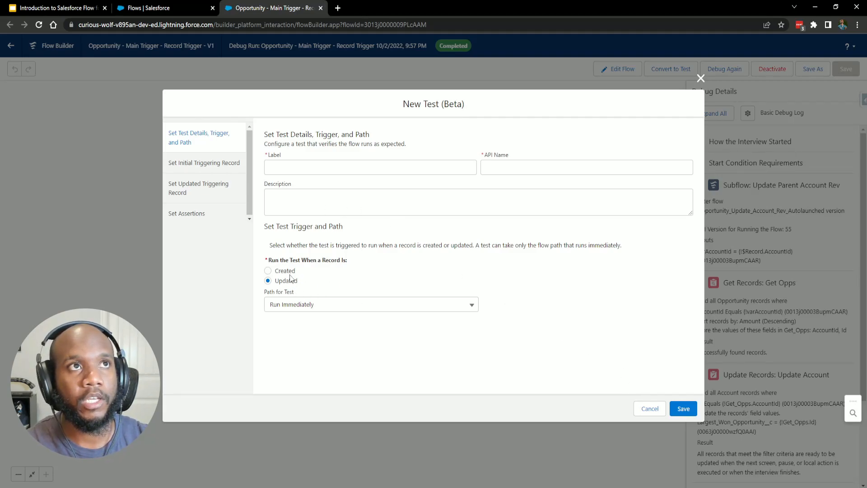
{"action": "left_click", "coordinate": [649, 409]}
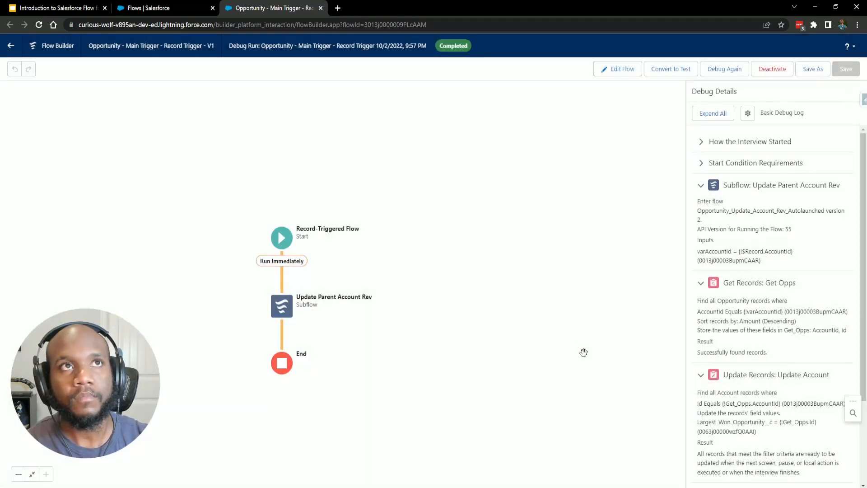